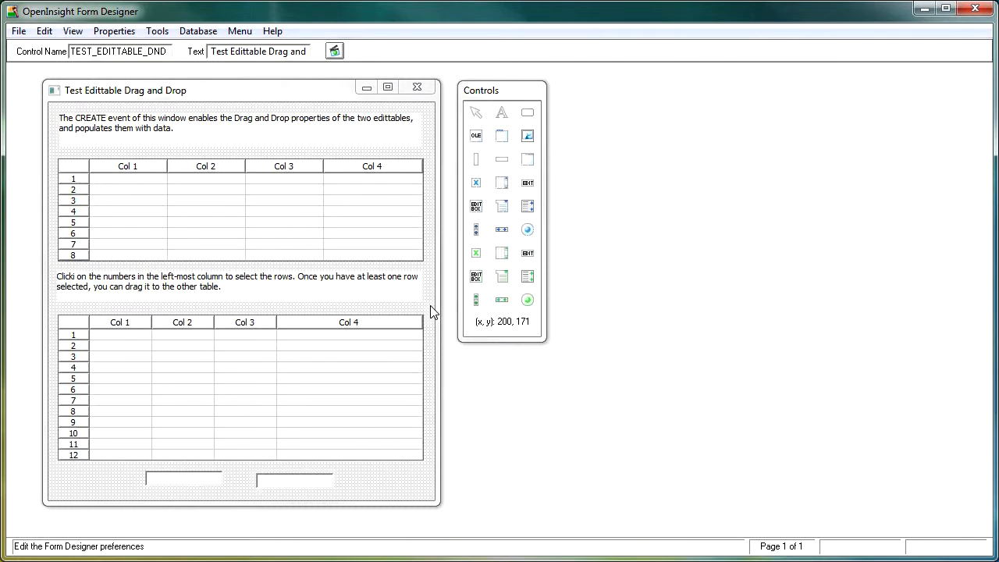
Start a new form using OpenInsight Tables as the data source and MP_PATIENT as the table
click(19, 31)
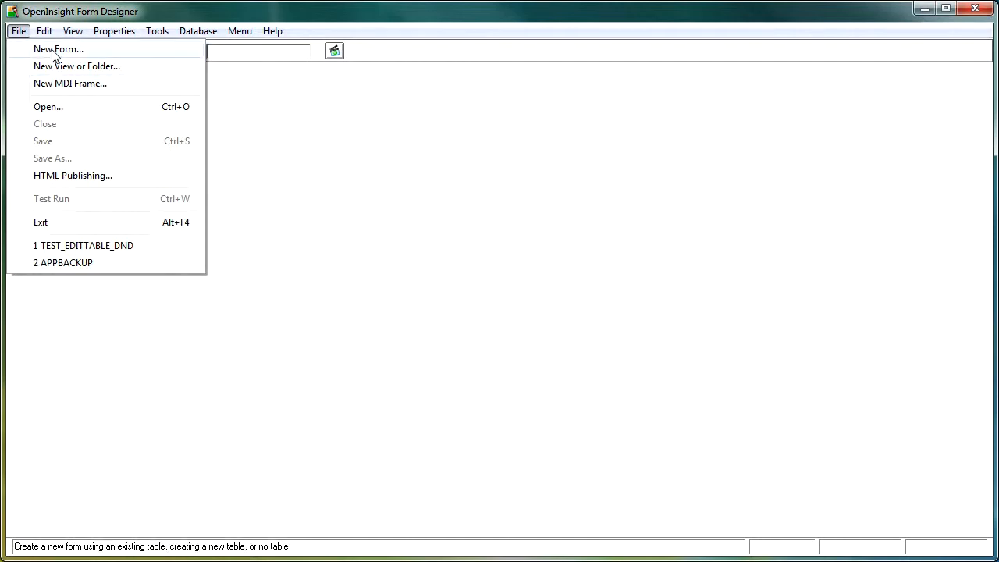
click(53, 50)
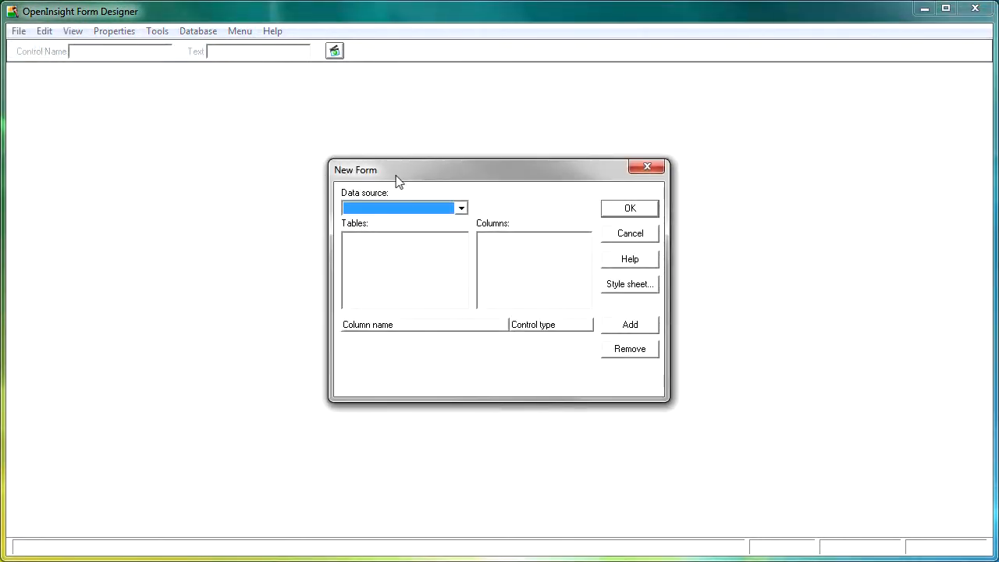
click(461, 209)
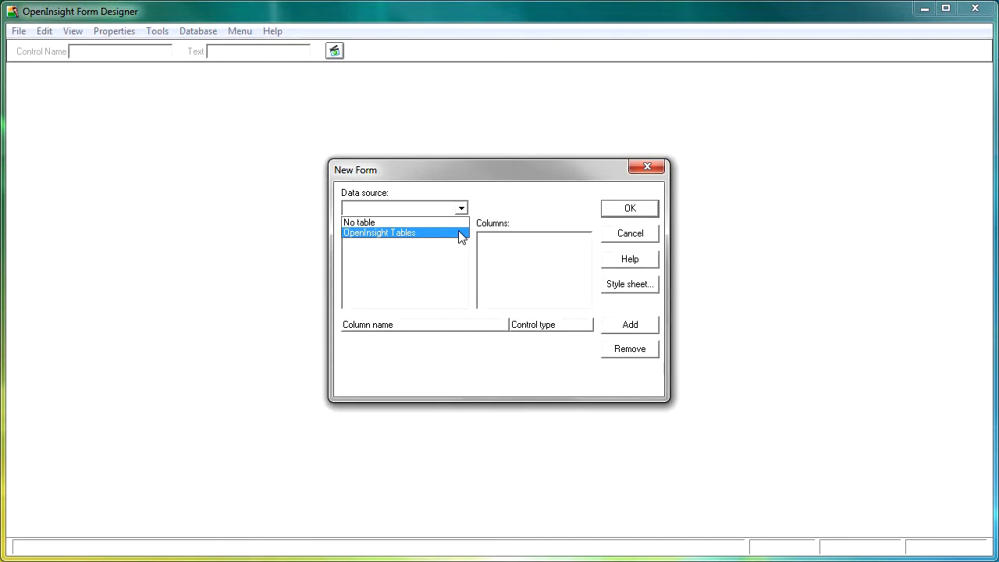
click(412, 238)
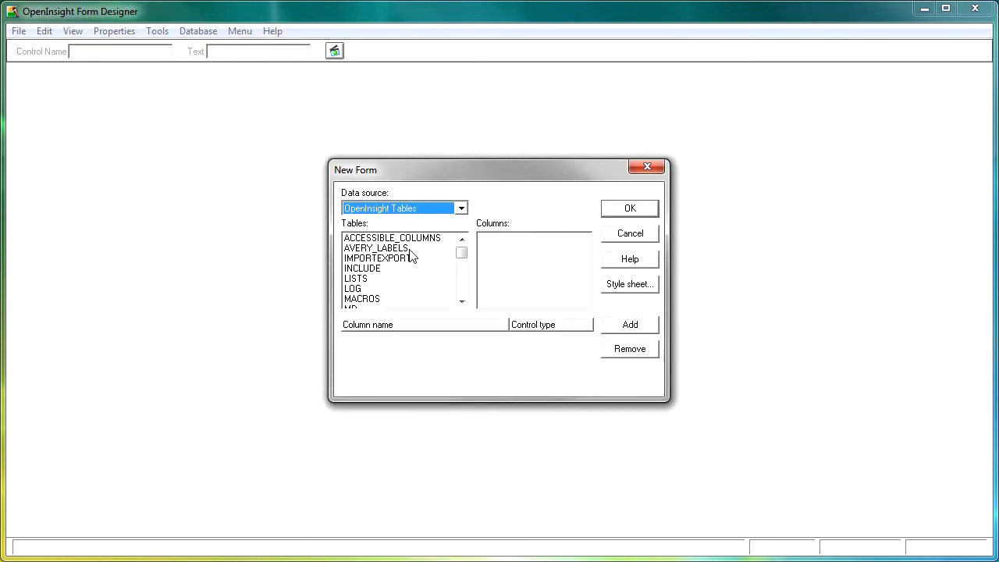
click(462, 302)
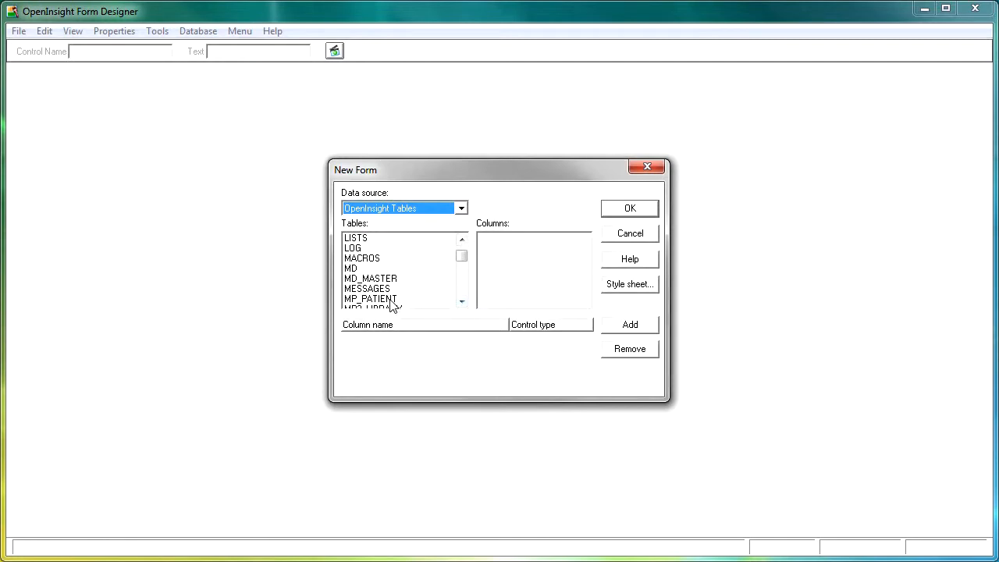
click(393, 300)
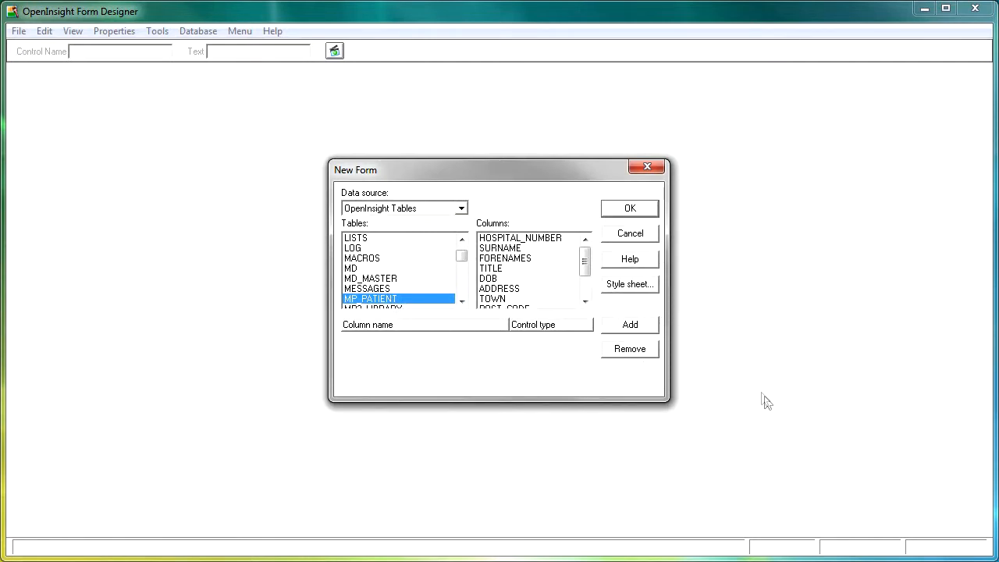
Add the HOSPITAL_NUMBER, SURNAME, FORENAMES and TITLE columns to the new form
double_click(538, 244)
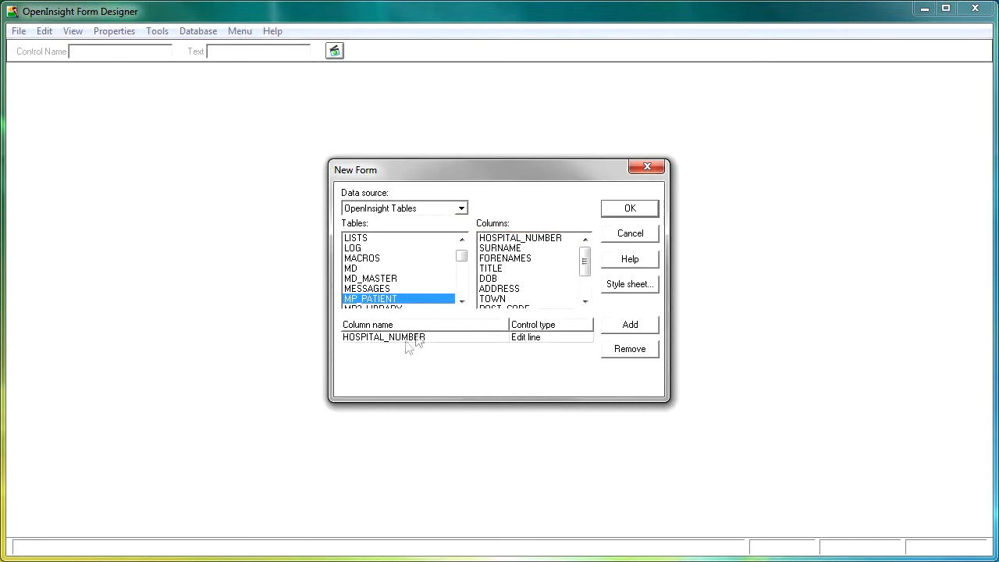
click(514, 248)
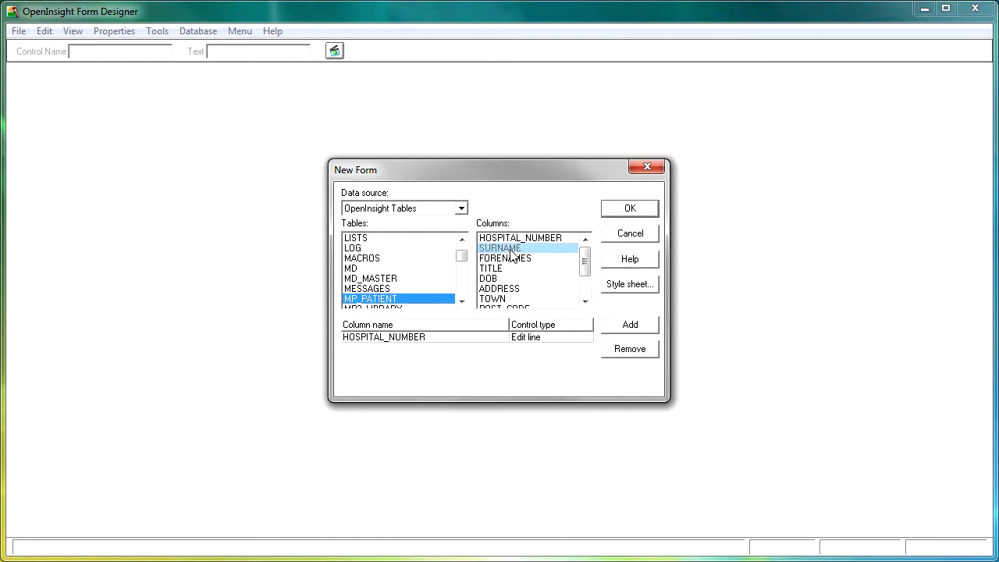
click(623, 332)
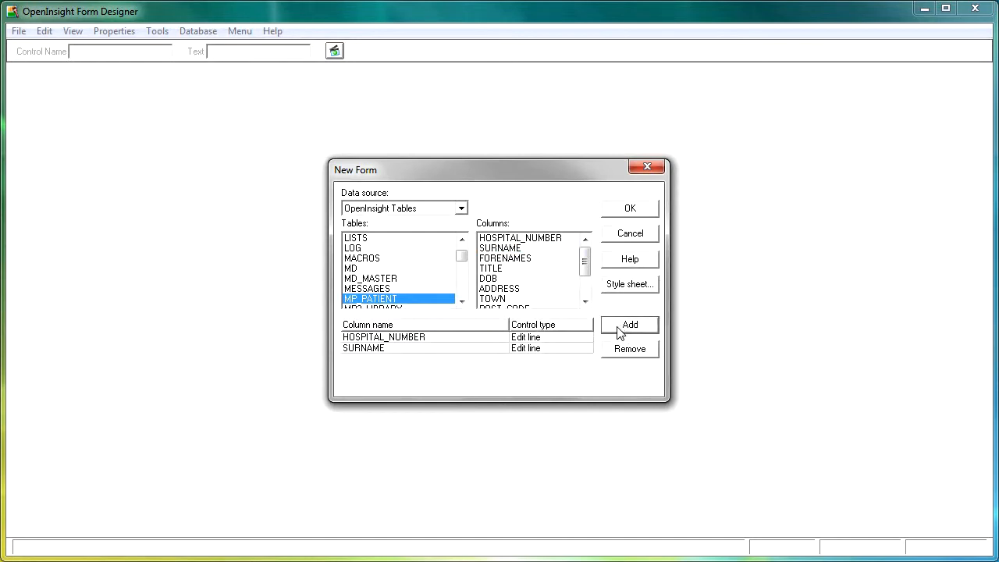
click(501, 259)
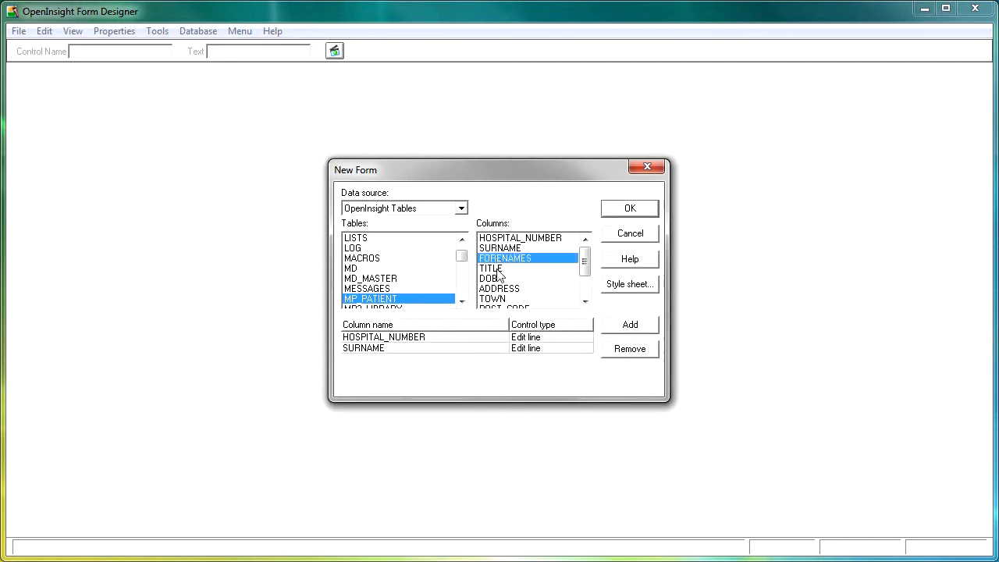
shift+click(497, 268)
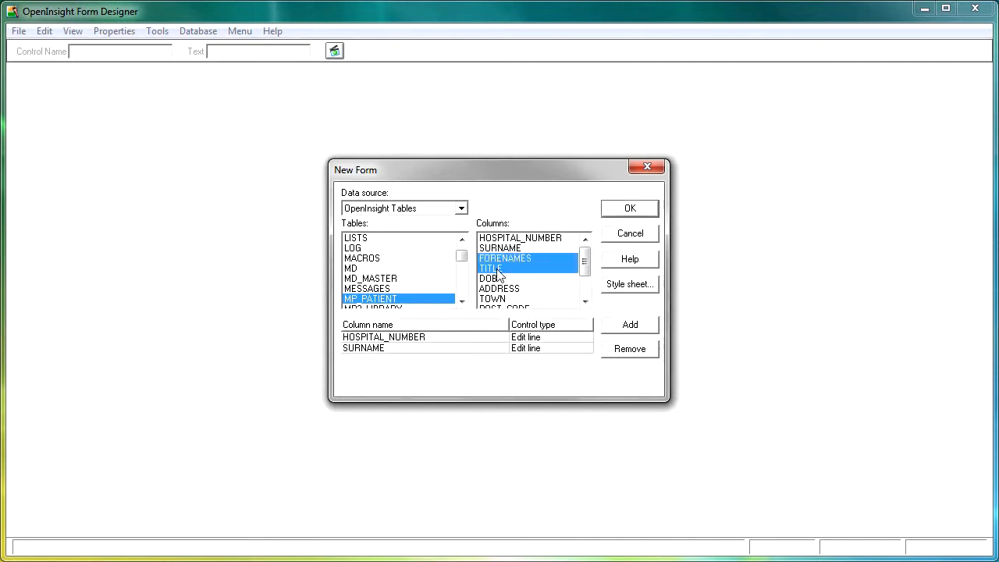
click(633, 325)
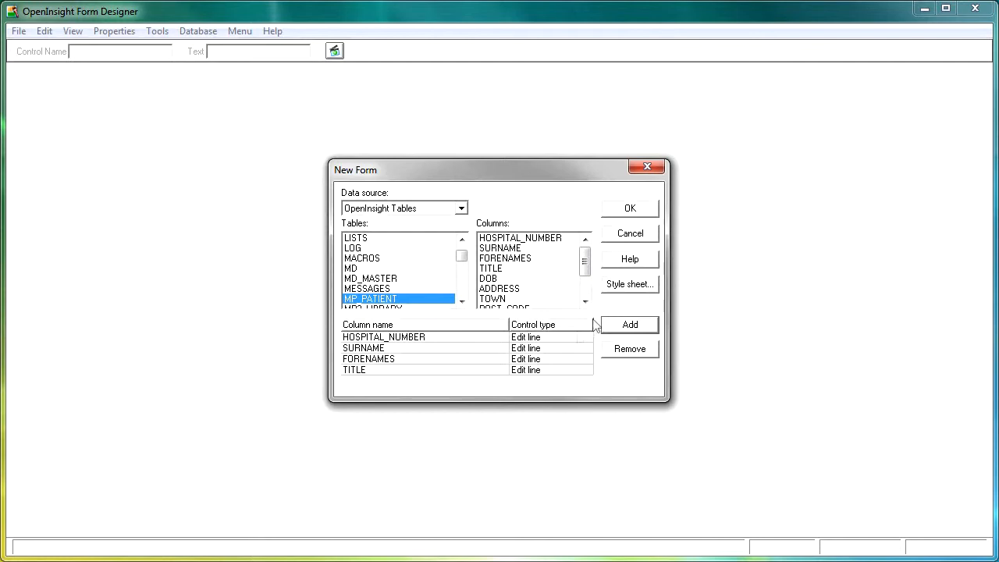
Set the control type of the TITLE column to Combo box
click(568, 370)
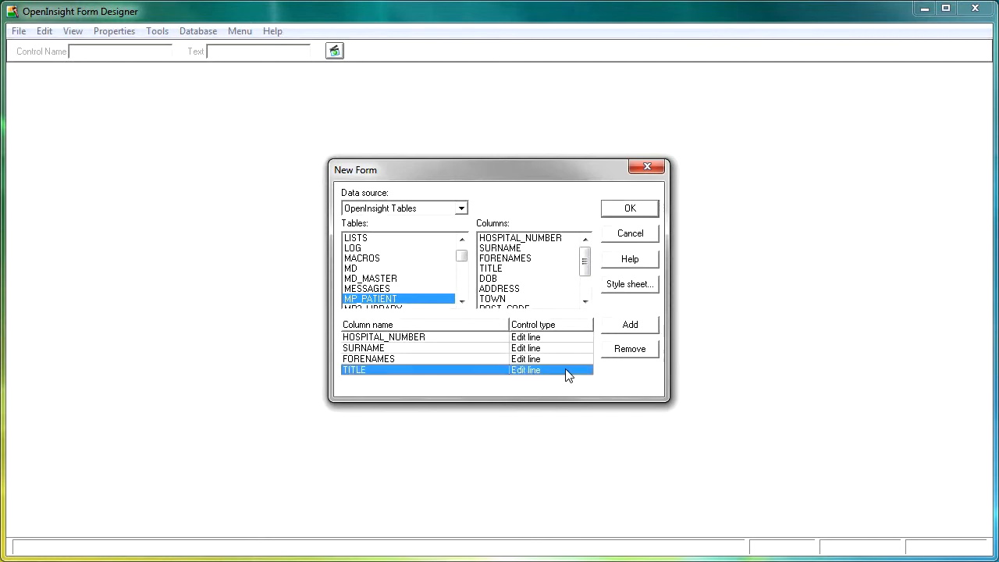
click(568, 372)
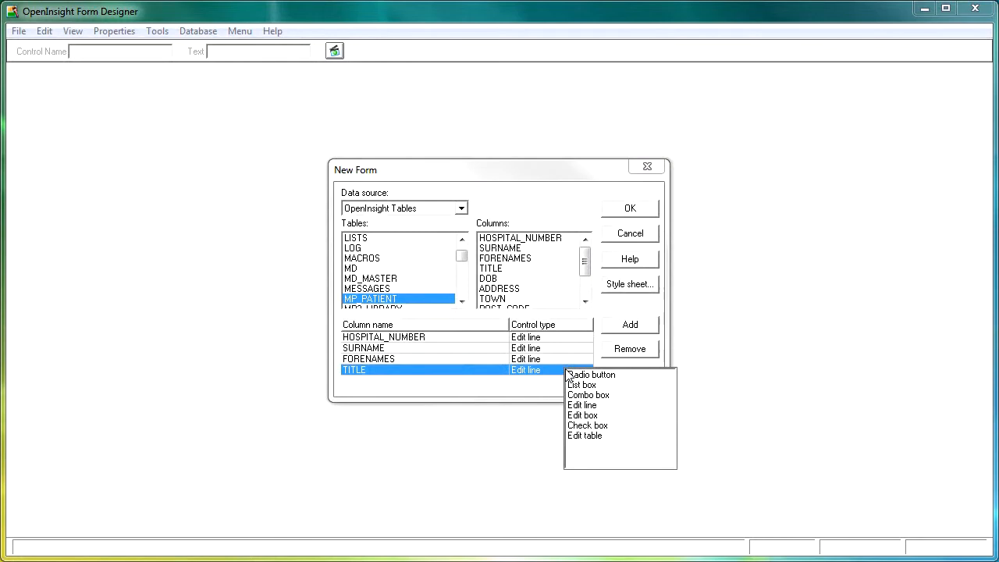
click(605, 396)
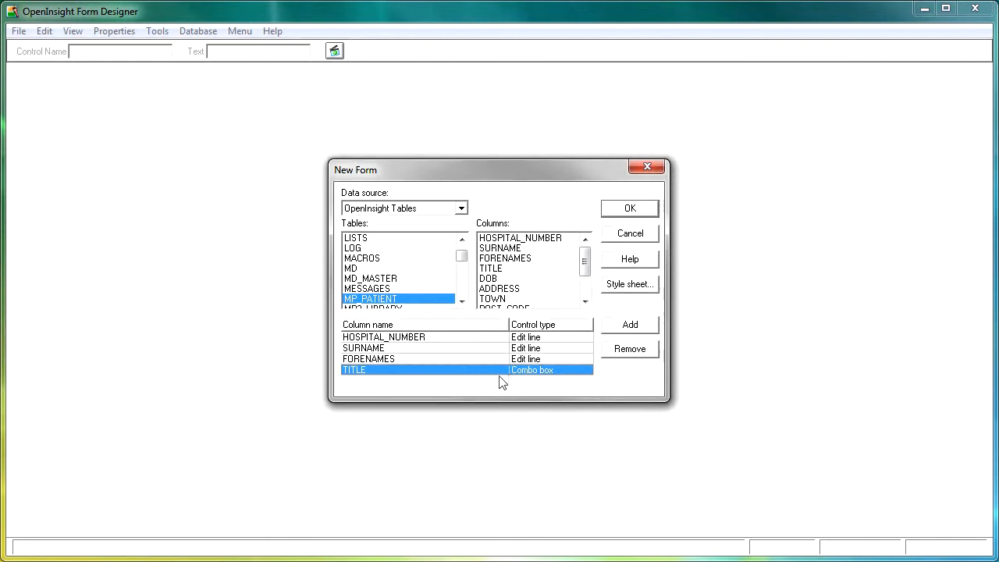
Add all the columns from DOB through APPROX_AGE to the new form
click(499, 280)
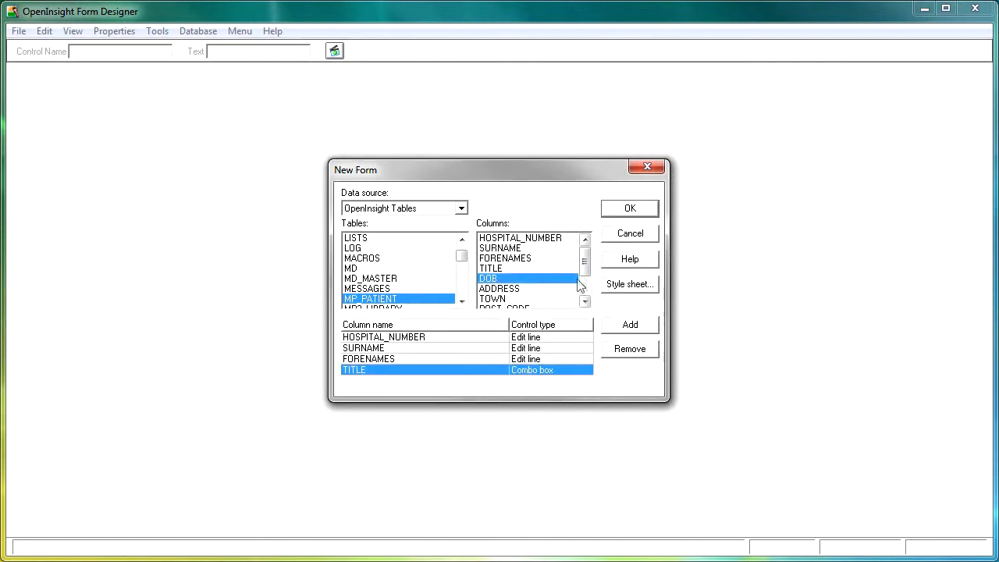
drag(586, 268, 589, 288)
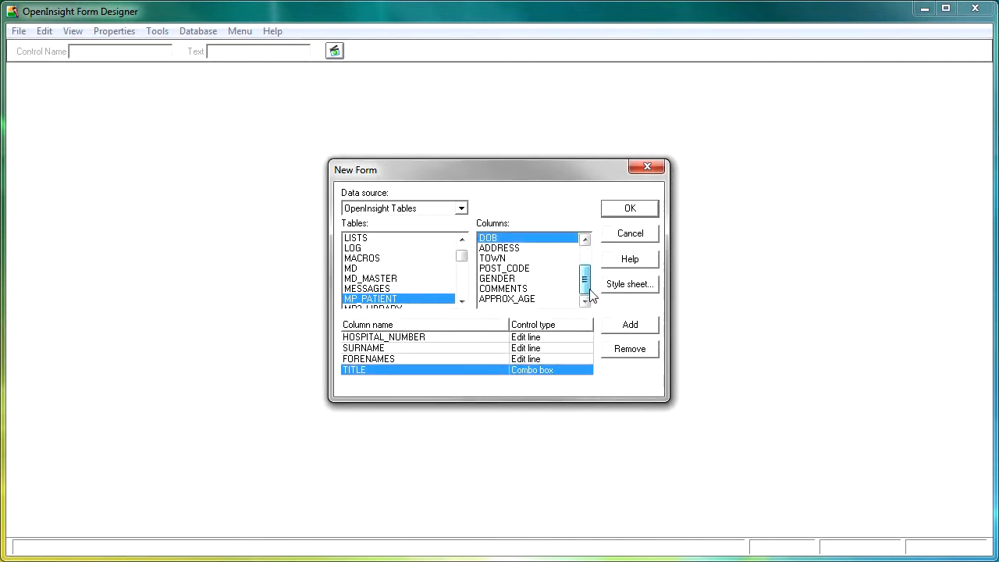
shift+click(508, 299)
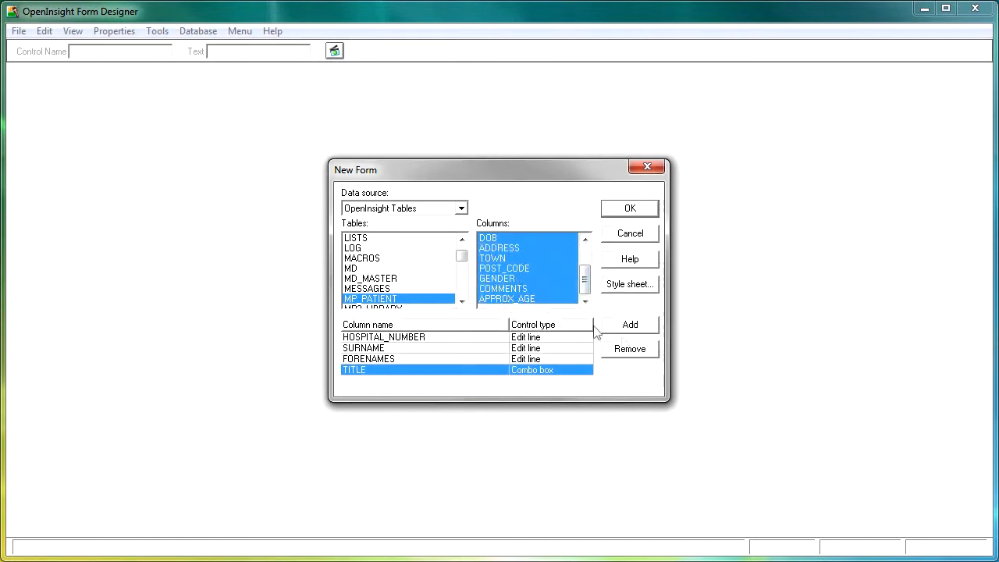
click(636, 332)
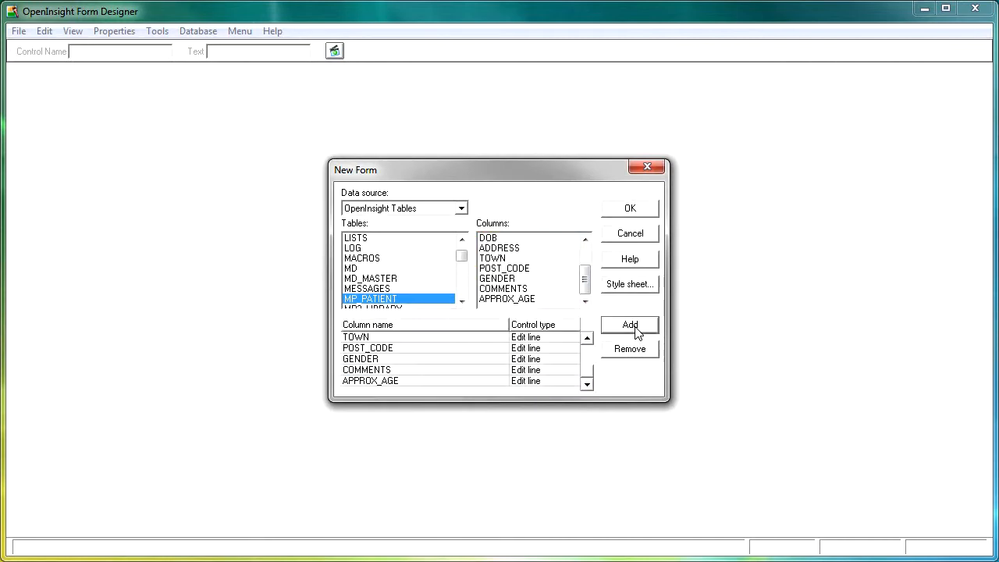
Set the control type of the GENDER column to Radio button
click(587, 339)
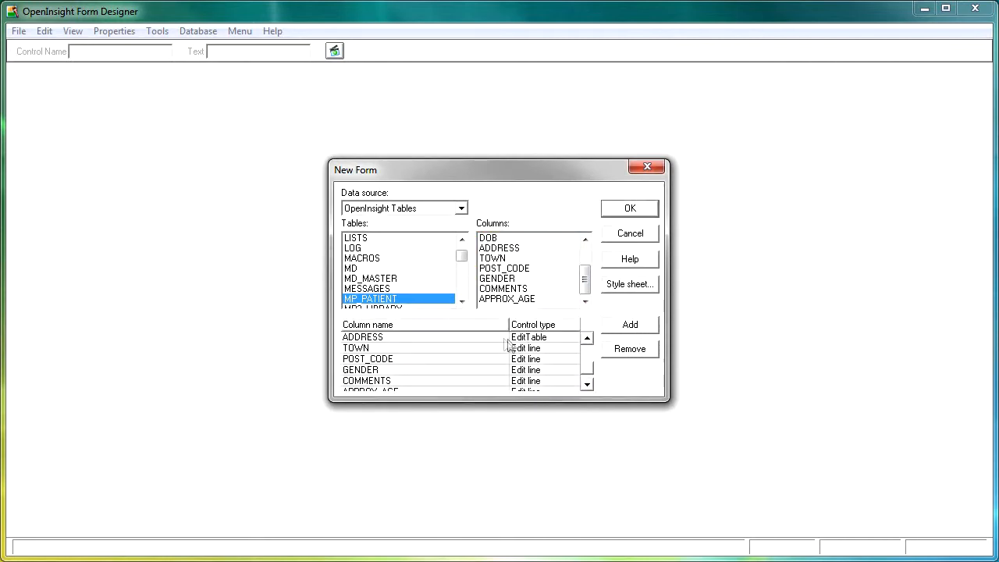
click(564, 342)
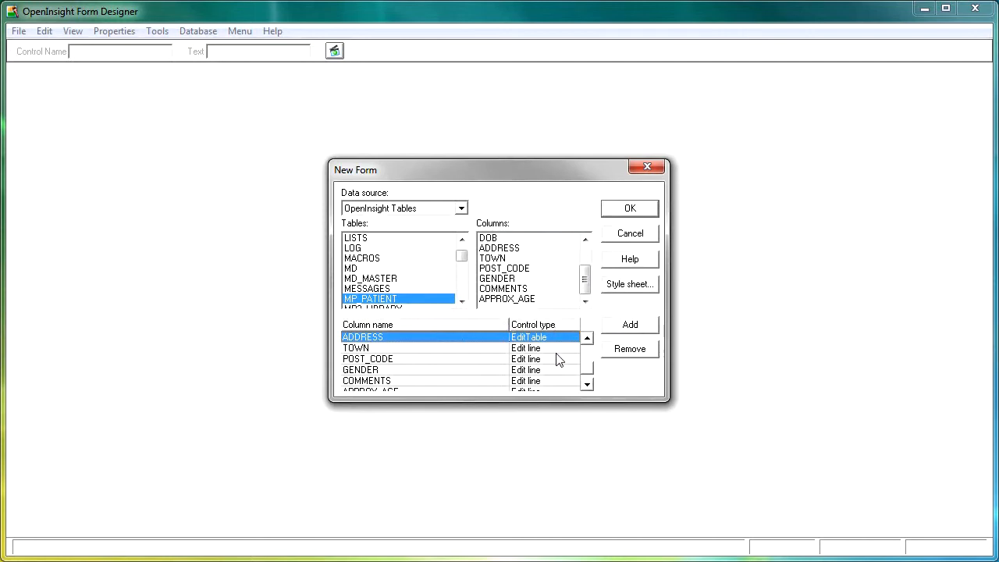
click(565, 370)
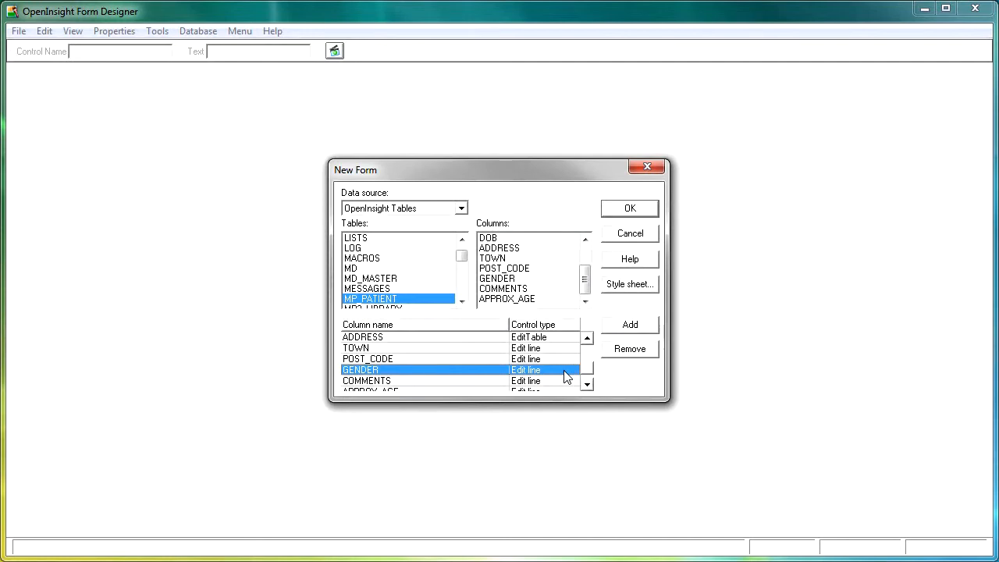
click(566, 377)
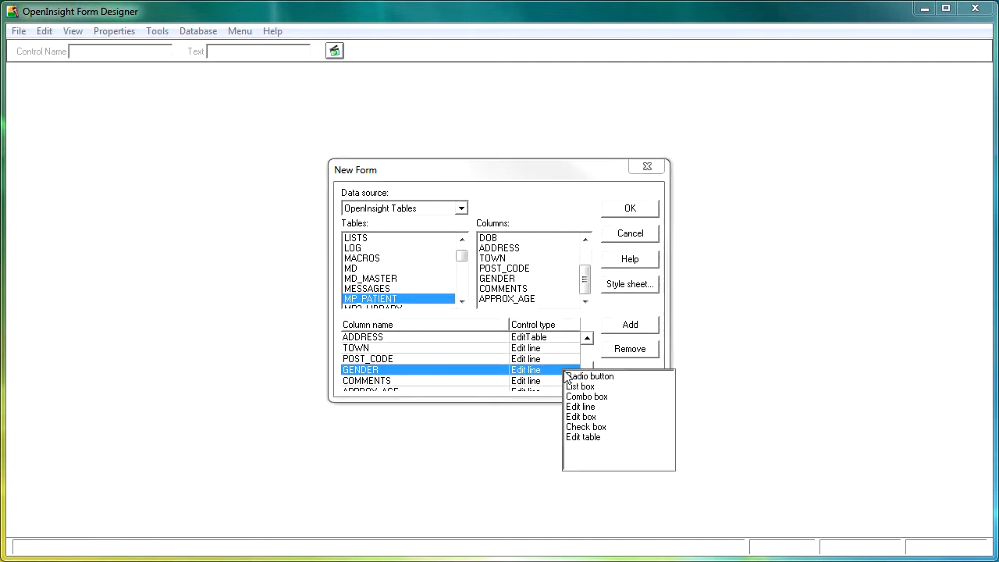
click(611, 378)
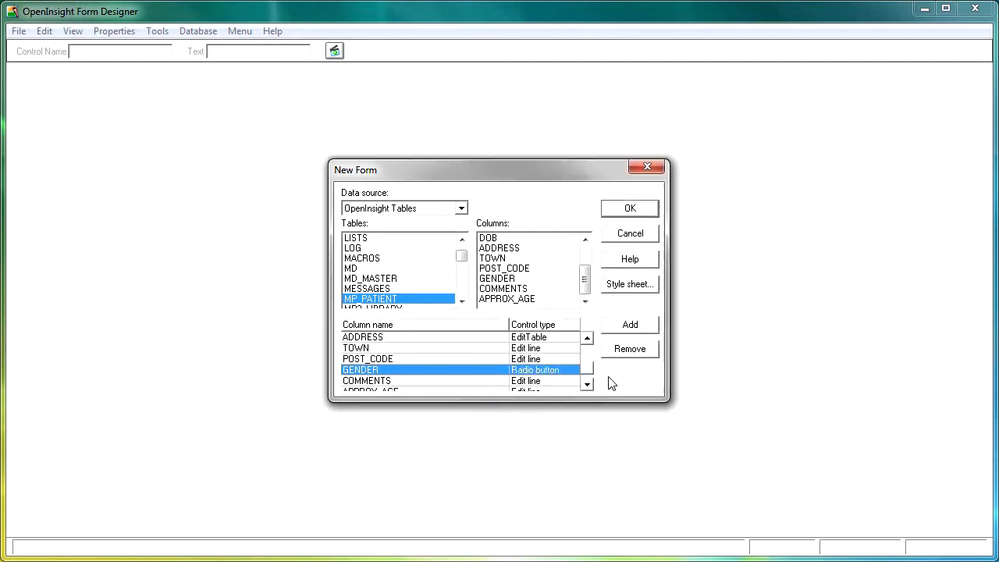
Set the control type of the COMMENTS column to Edit box and generate the form
click(587, 386)
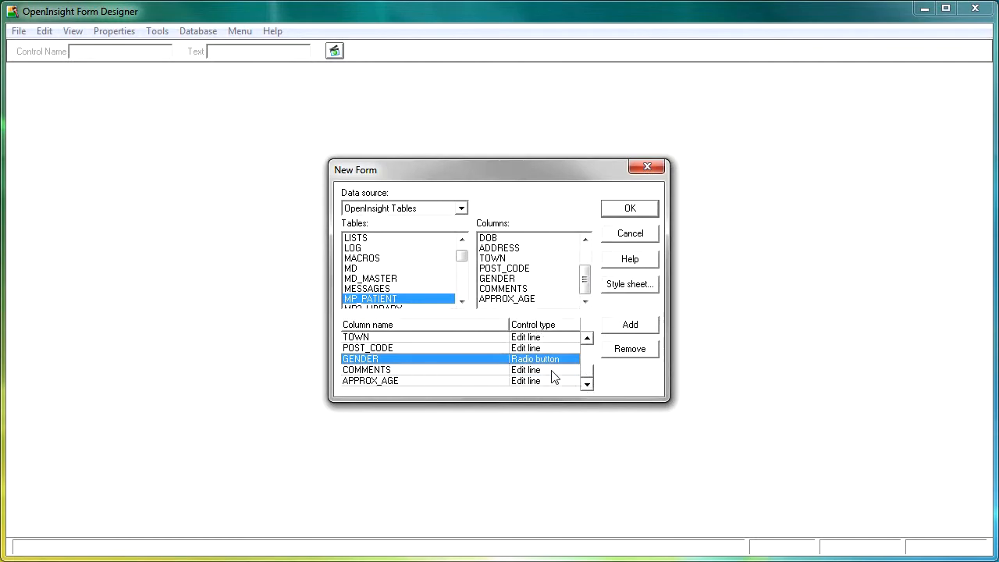
click(551, 370)
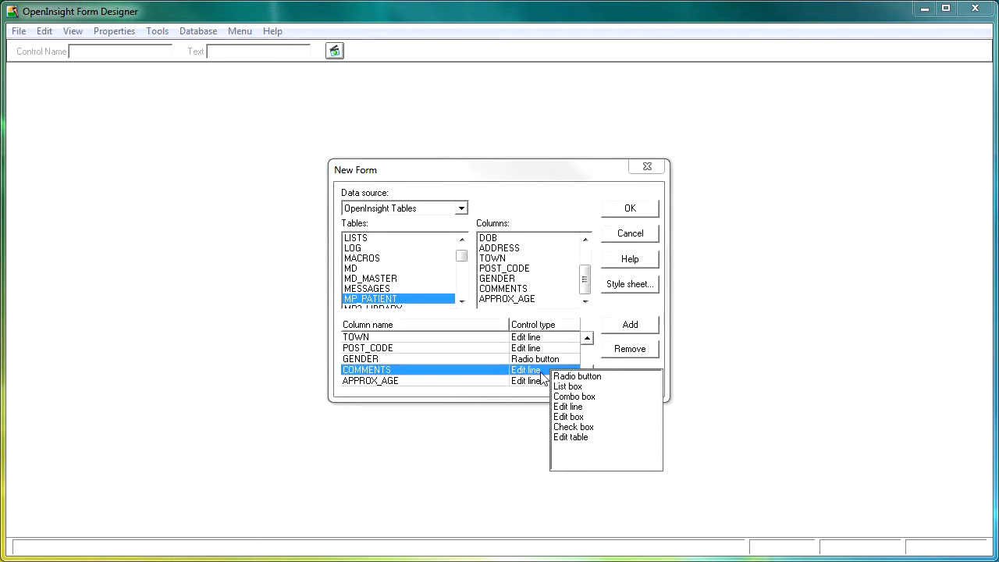
click(577, 420)
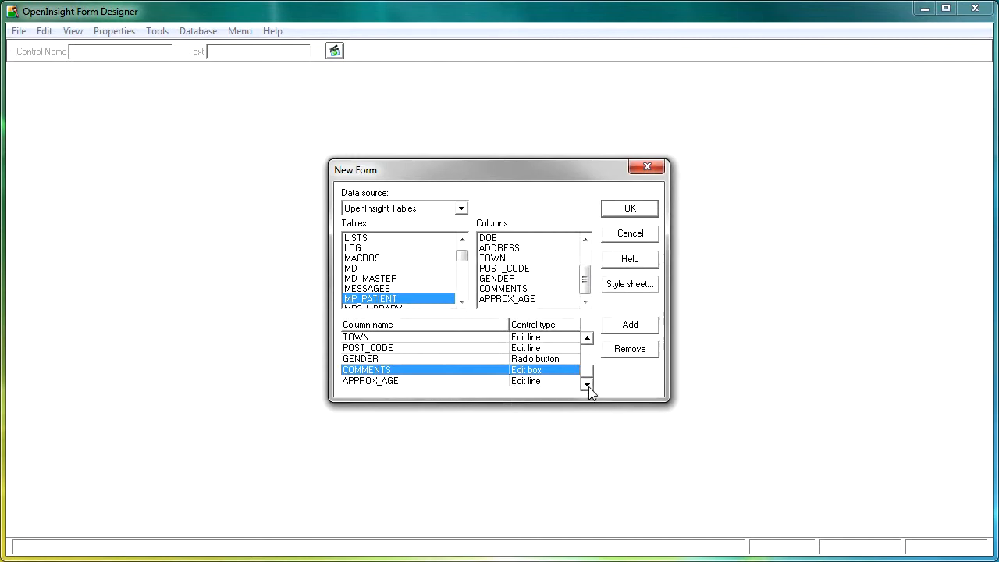
click(630, 210)
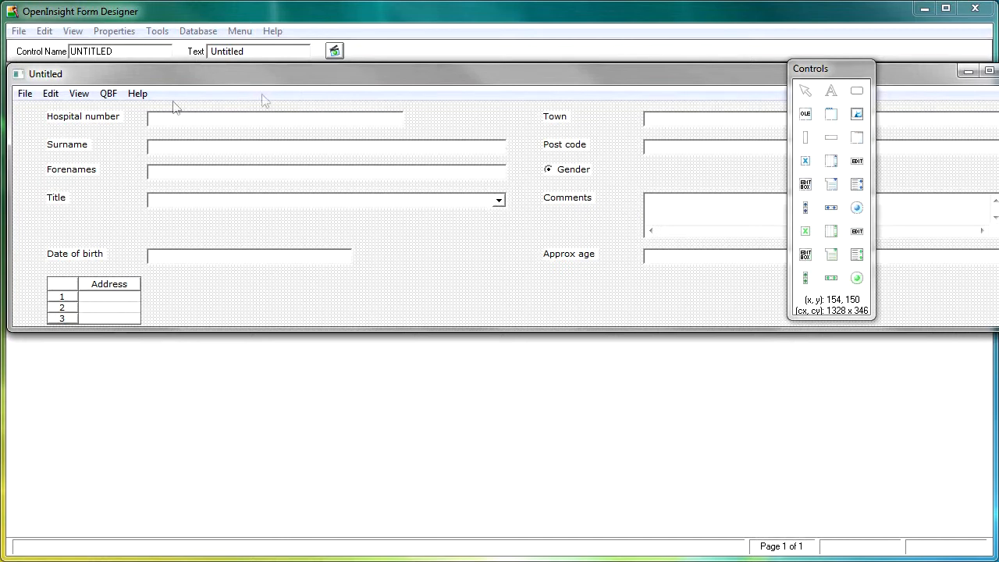
Look at the new form's File menu, then move the Controls palette away from most of the form's fields
click(30, 96)
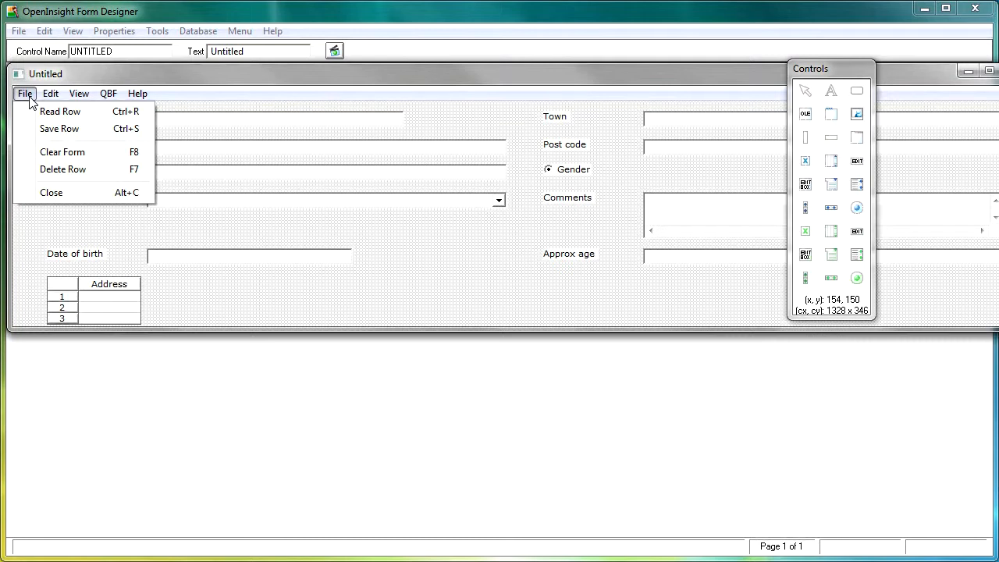
click(838, 67)
drag(838, 66, 495, 142)
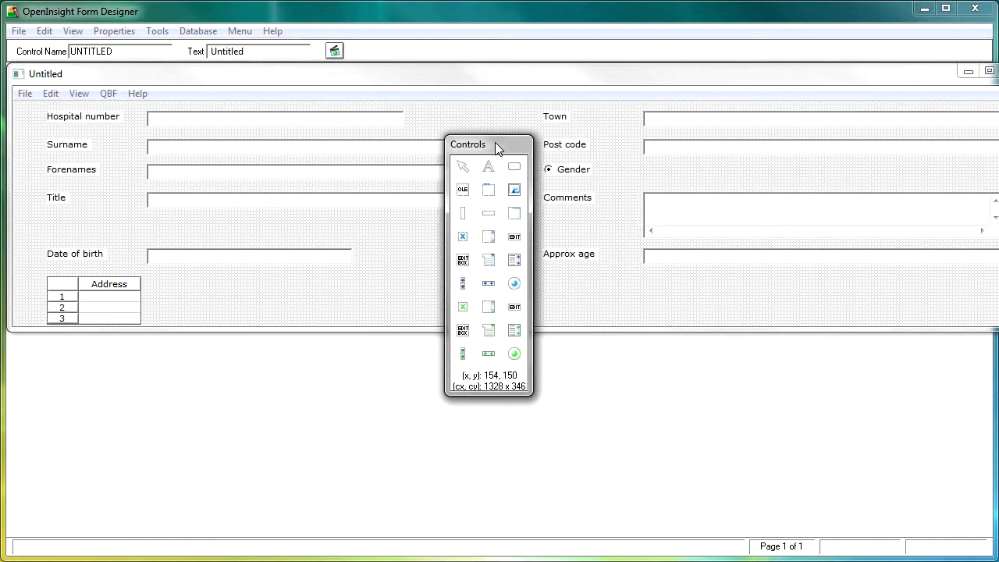
drag(495, 142, 934, 262)
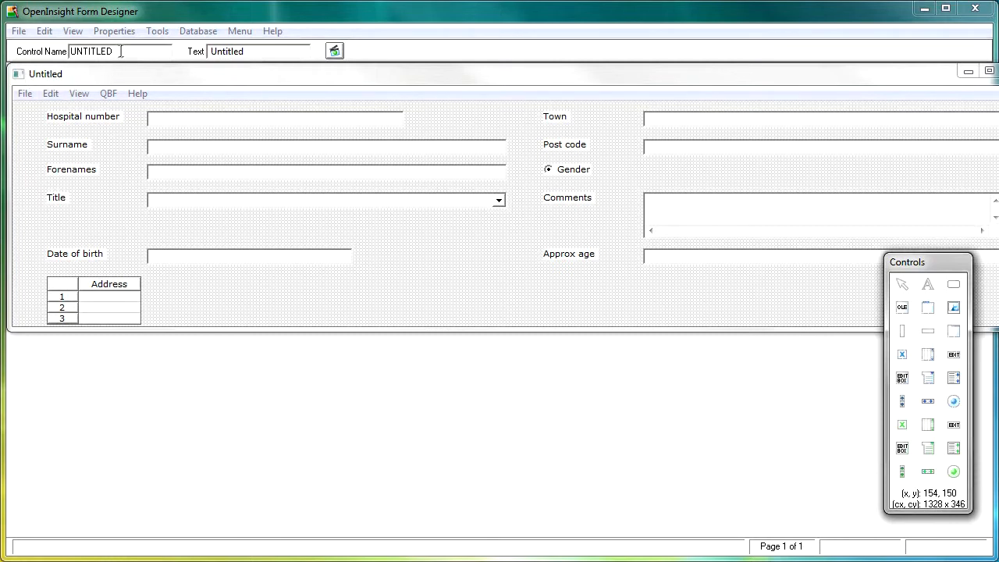
Resize the untitled form window to 908 x 500 and position it at 200, 183 so it fits the workspace
click(66, 51)
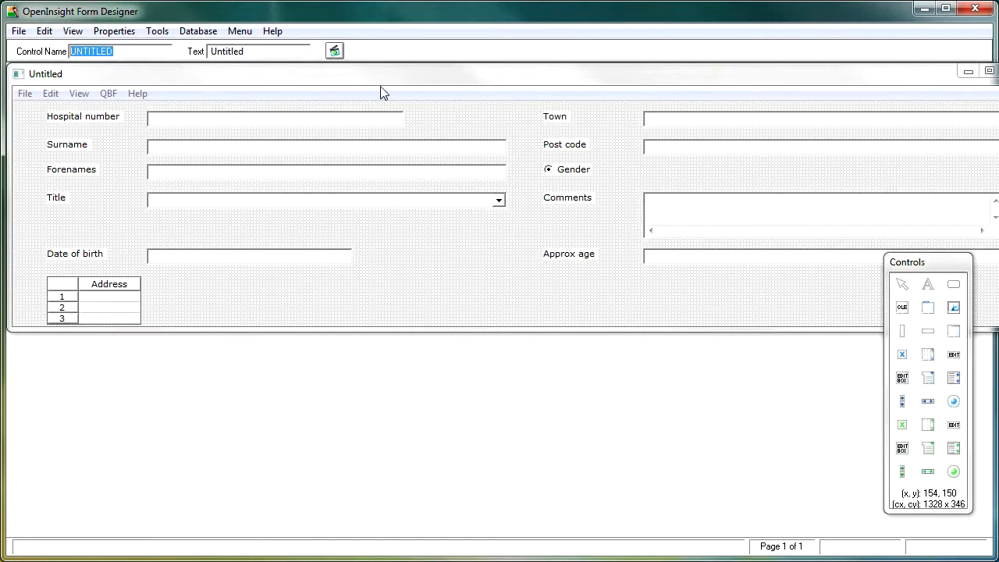
drag(542, 77, 454, 81)
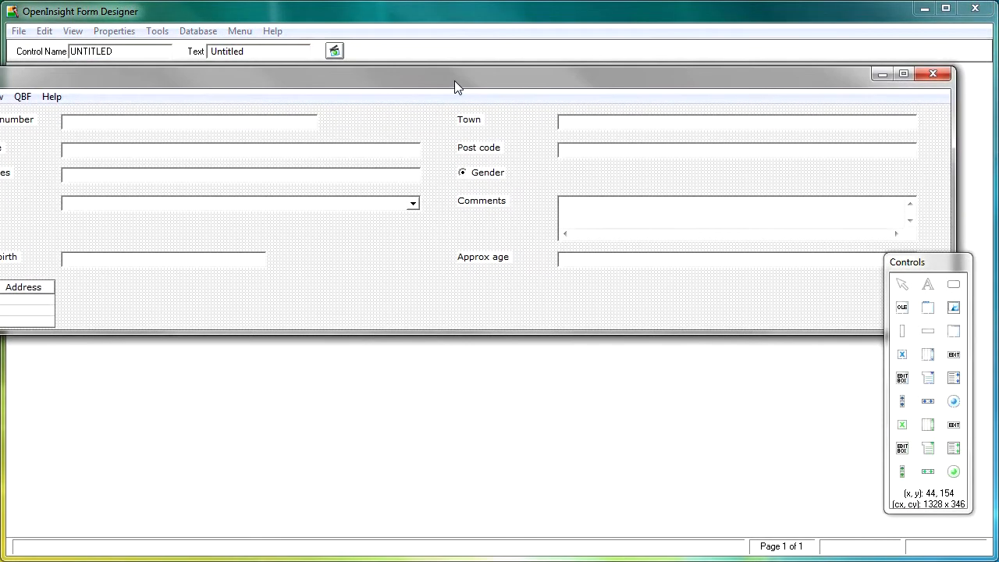
drag(955, 165, 629, 161)
drag(404, 81, 528, 109)
drag(378, 355, 380, 504)
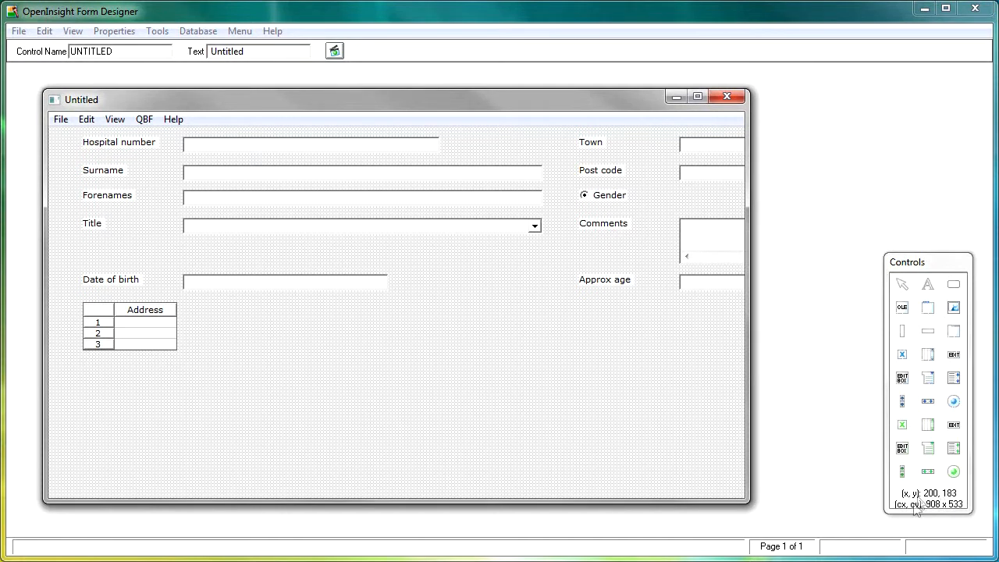
mouse_move(604, 503)
mouse_down()
mouse_move(602, 474)
mouse_move(596, 504)
mouse_move(604, 473)
mouse_move(607, 483)
mouse_up()
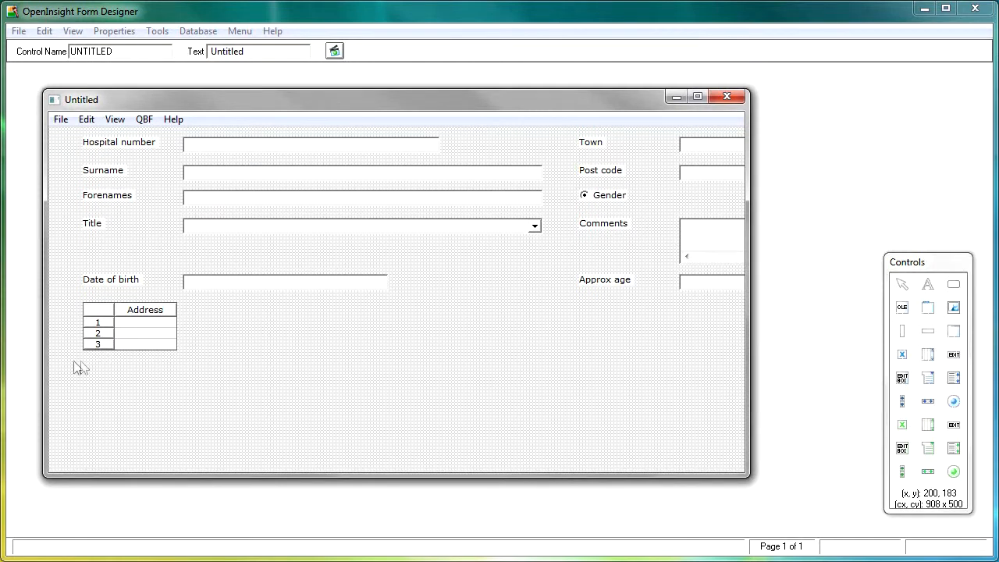
Shift the first column of labels and fields together with the Address table left to position 14, 12
drag(67, 364, 247, 135)
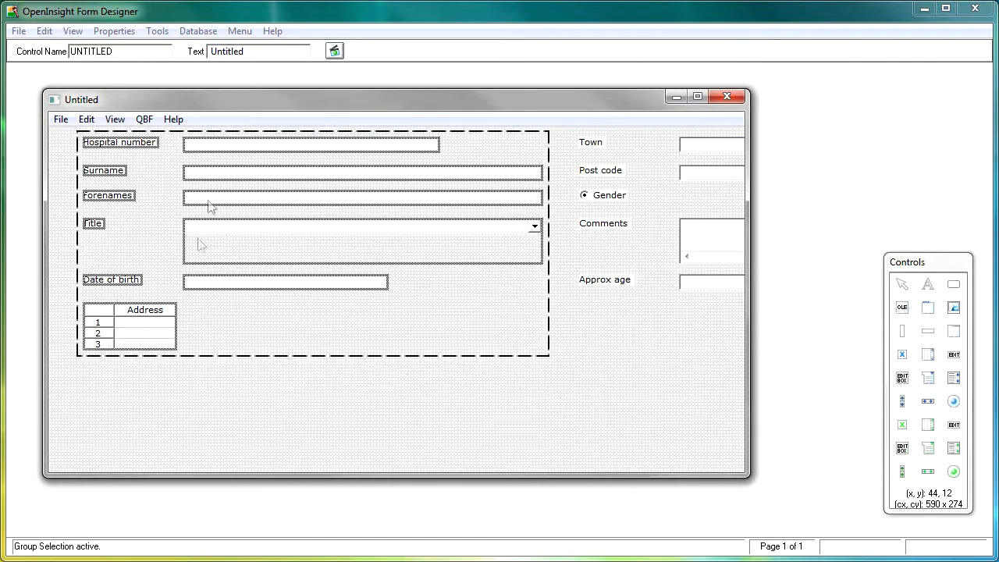
key(Left)
key(Left)
key(Left)
key(Left)
key(Left)
key(Left)
key(Left)
key(Left)
key(Left)
key(Left)
key(Left)
key(Left)
key(Left)
key(Left)
key(Left)
key(Left)
key(Left)
key(Left)
key(Left)
key(Left)
key(Left)
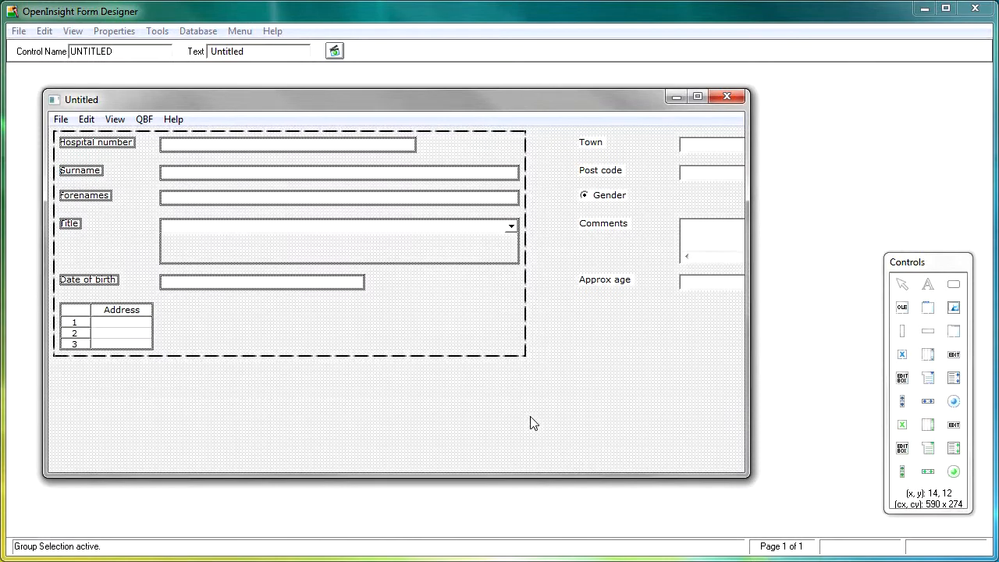
click(637, 406)
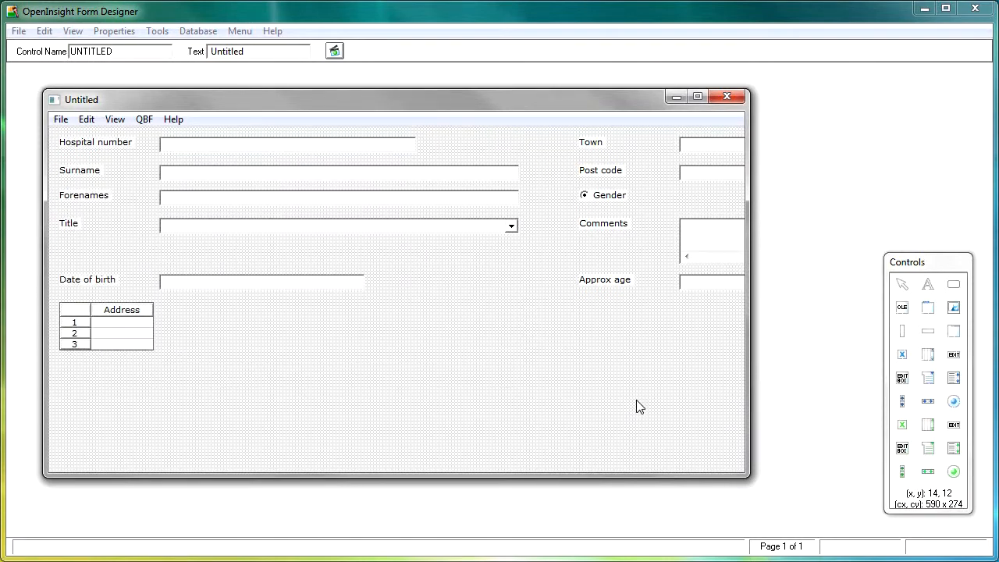
Narrow the Hospital number field to a width of 72 and size the Title combo box equally to that minimum width
click(340, 150)
drag(422, 145, 218, 147)
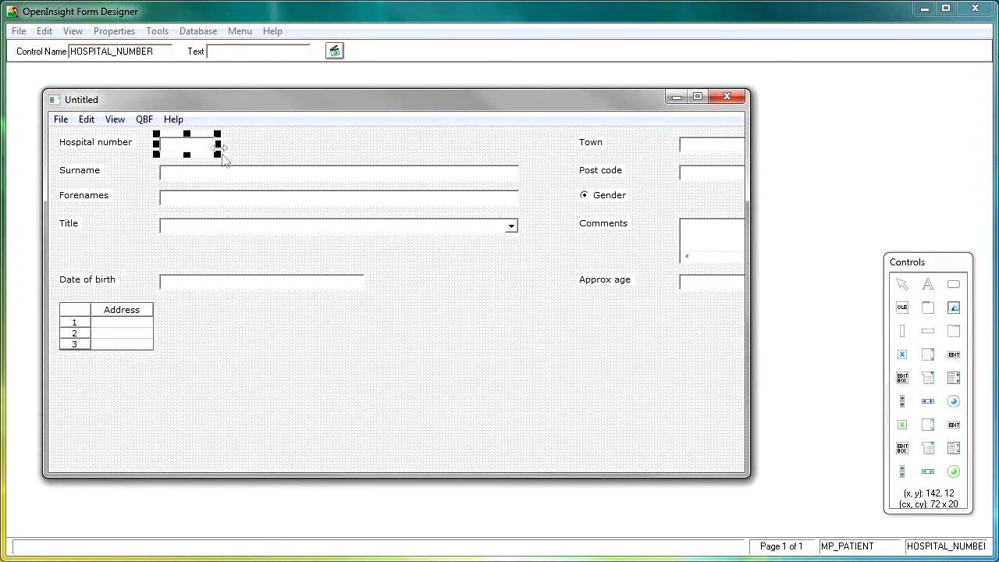
ctrl+click(304, 231)
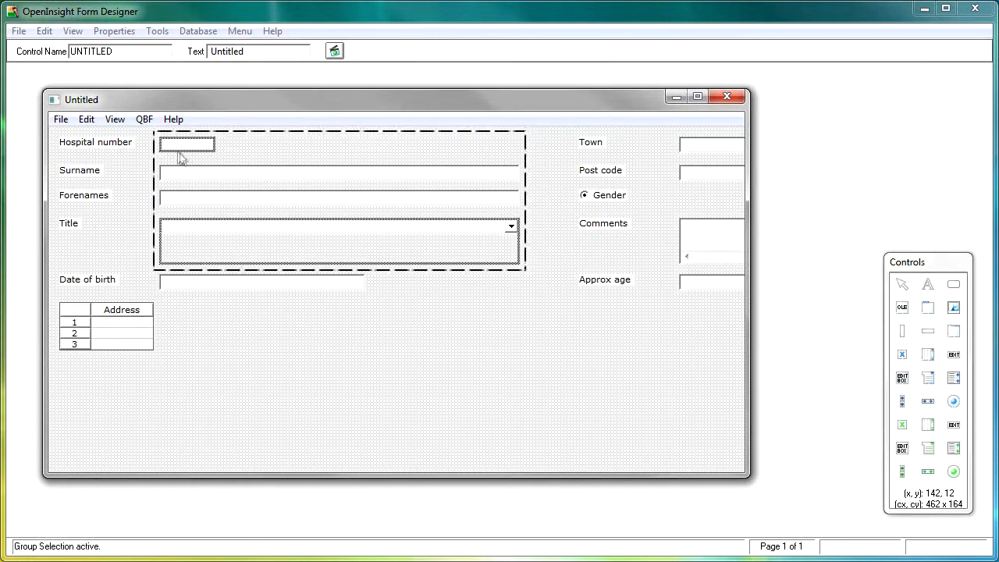
click(159, 33)
mouse_move(189, 106)
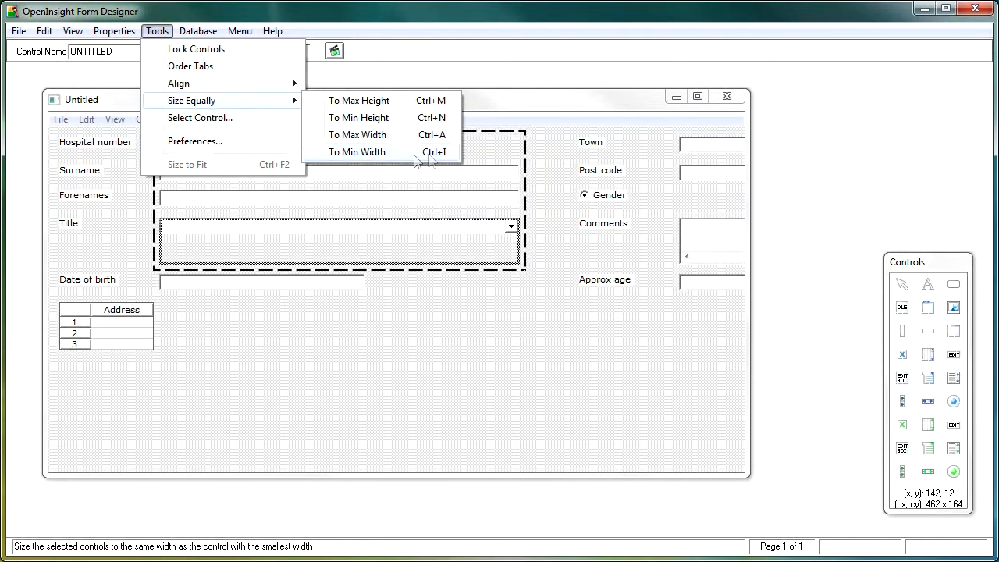
click(365, 153)
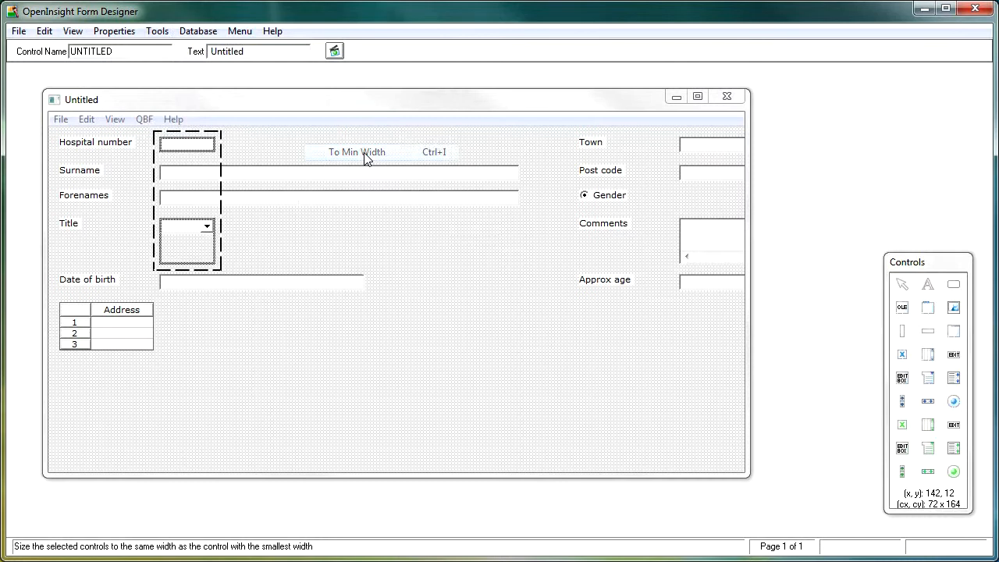
click(306, 321)
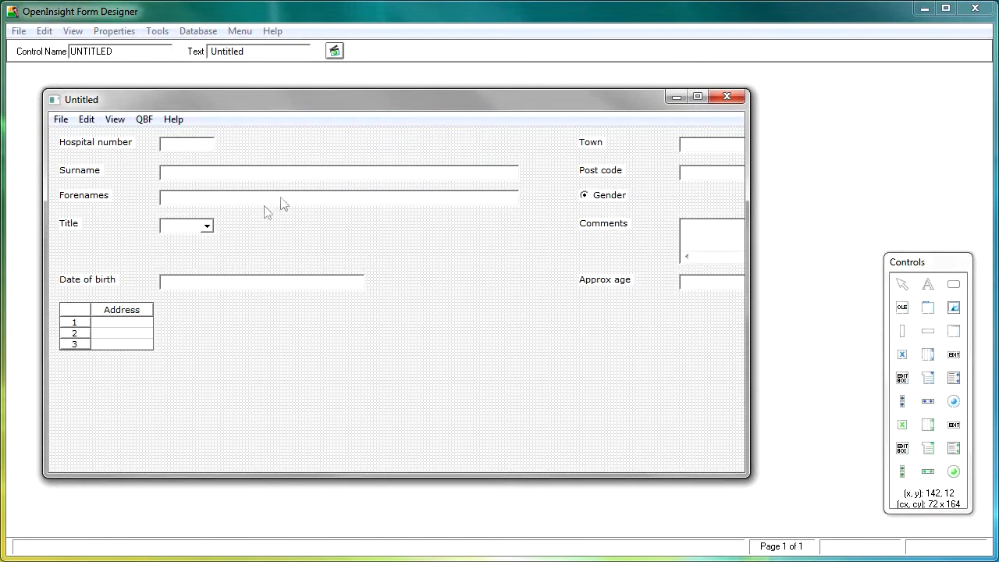
Narrow the Surname field to a width of 168 and give the Forenames field the same width
click(352, 178)
drag(525, 171, 295, 176)
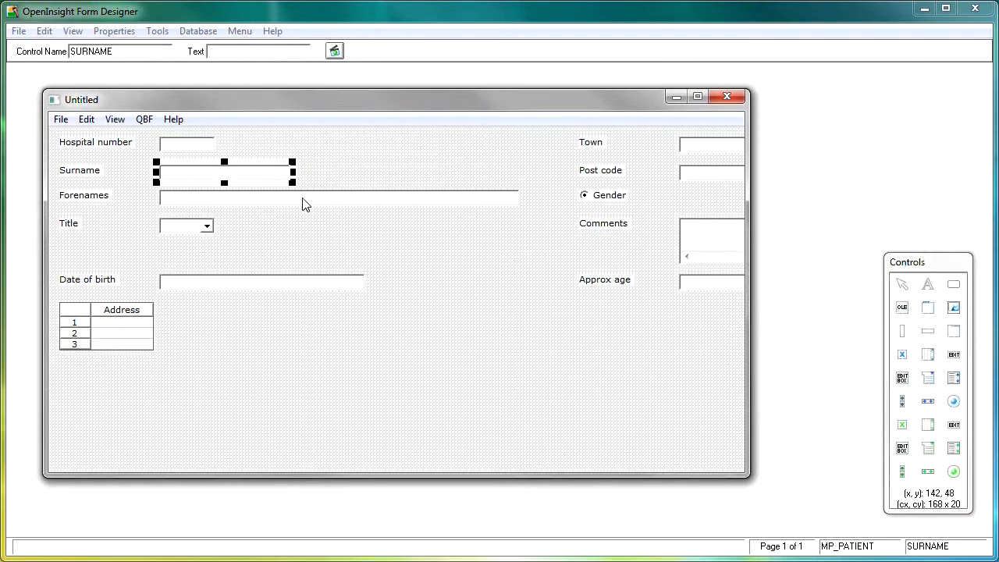
ctrl+click(302, 198)
key(ctrl+w)
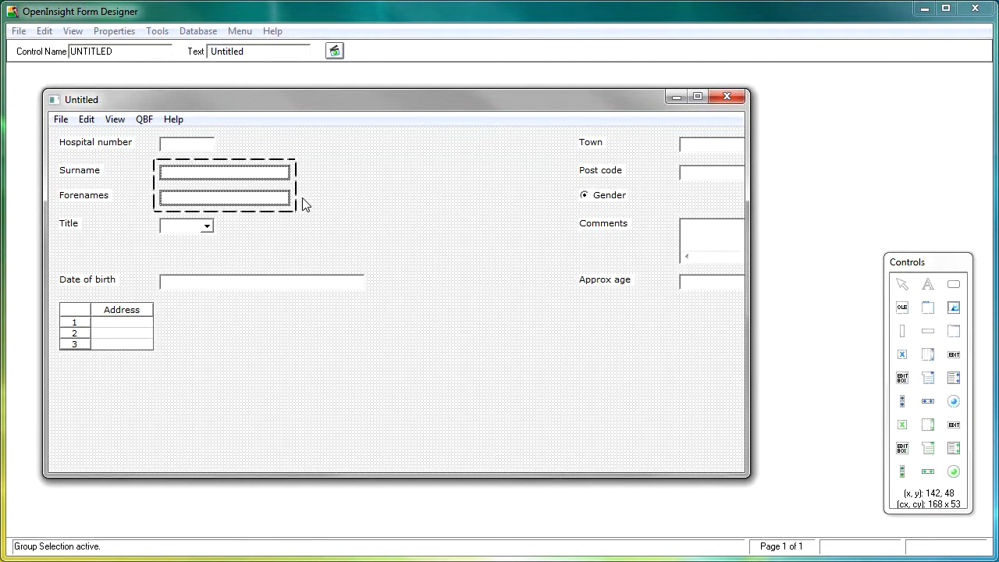
Size the Date of birth field to the same width as the Hospital number field
click(305, 288)
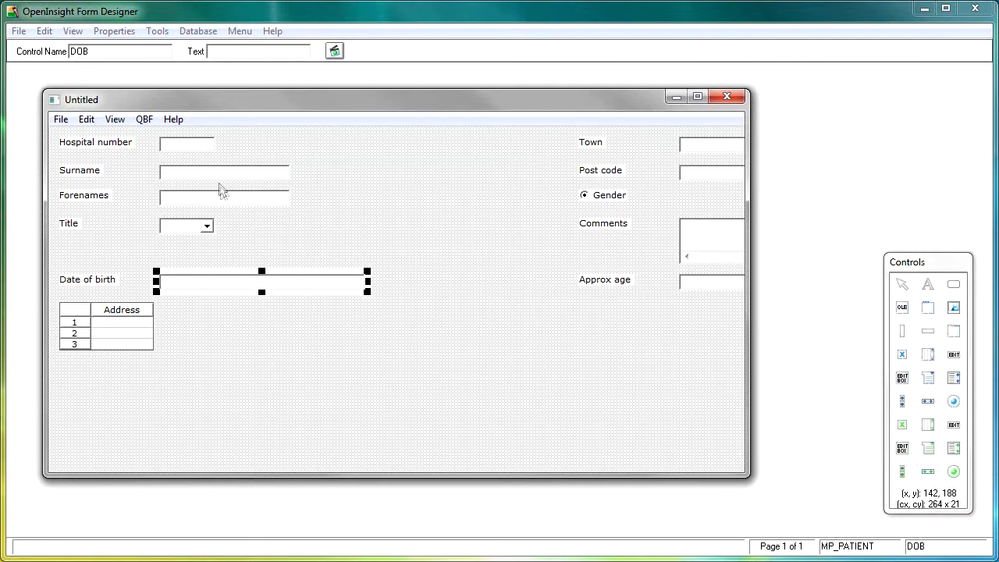
ctrl+click(199, 153)
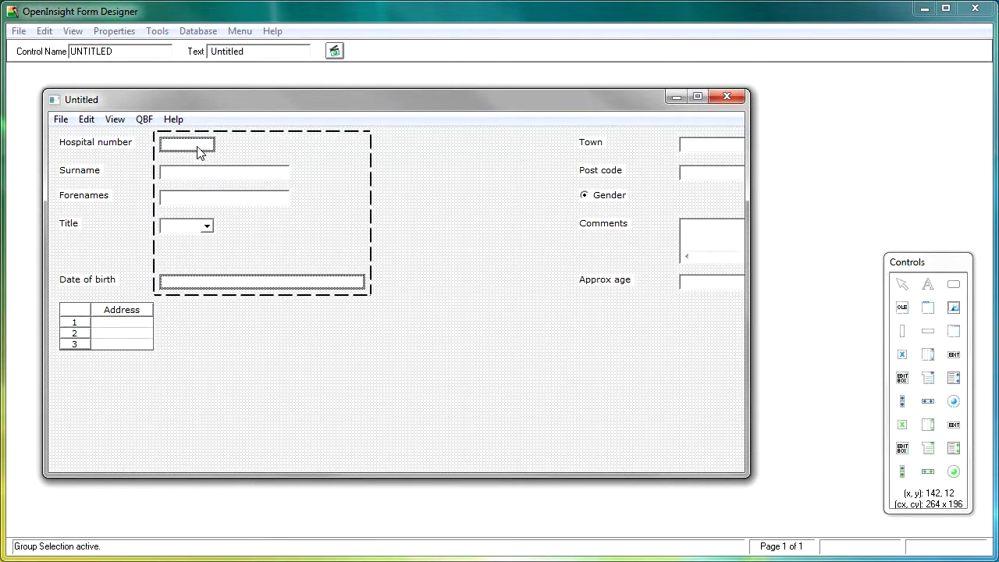
key(ctrl+w)
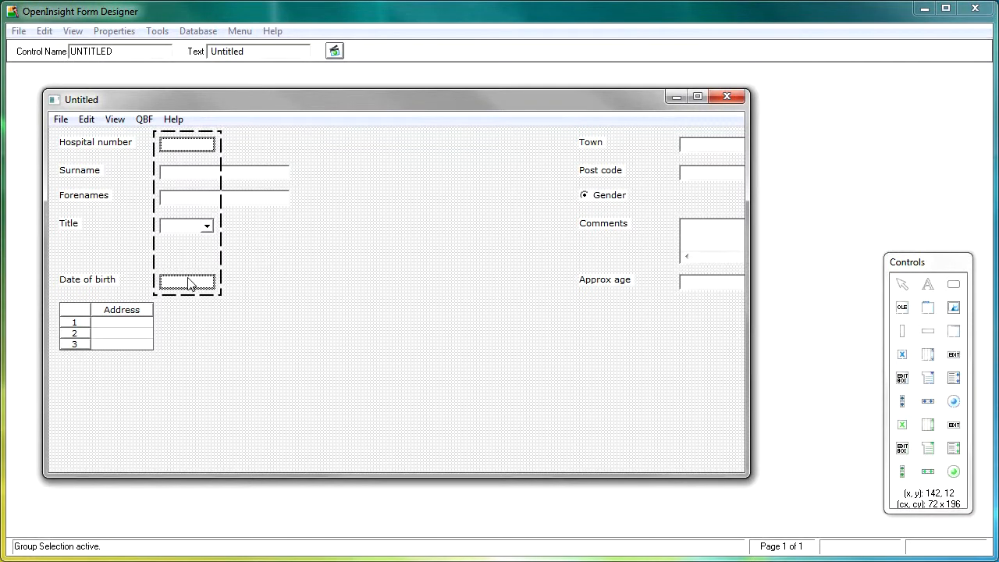
Move the second column of labels and controls left to position 304, 12 and widen the form window to 1041 x 500
drag(561, 306, 405, 149)
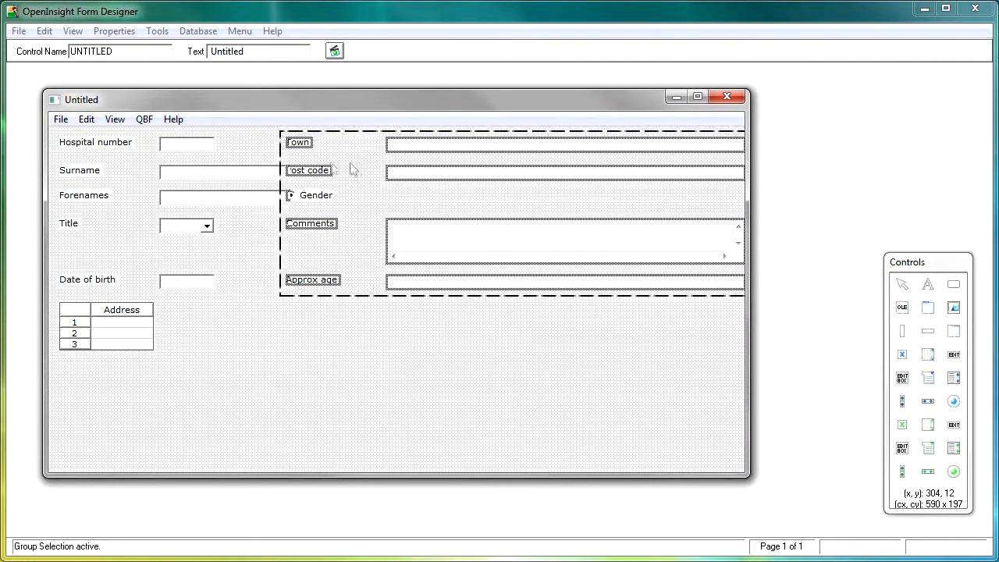
drag(748, 349, 854, 349)
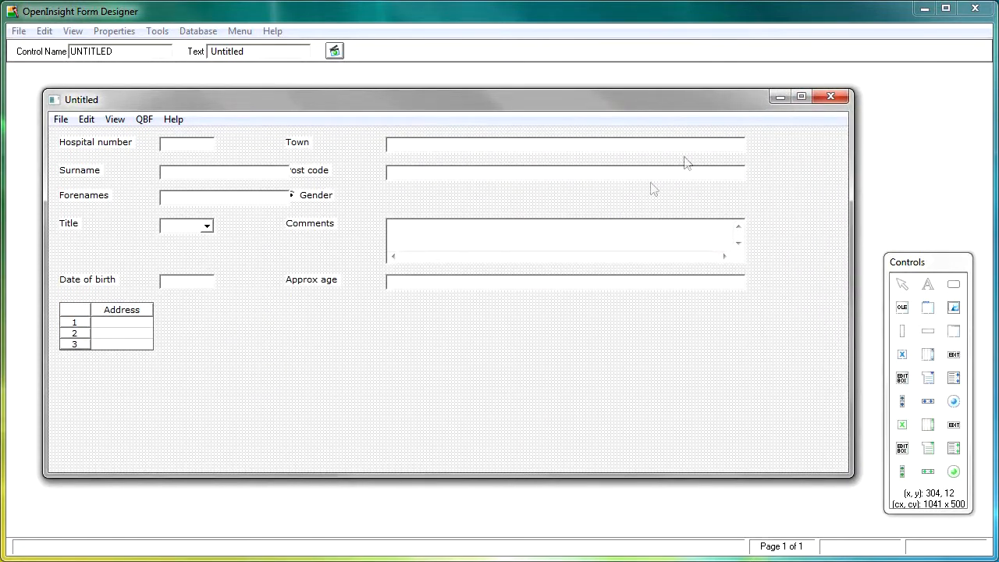
Narrow the Town, Post code, Comments and Approx age fields to a width of 168 and shrink the form window to 816 x 500
click(730, 155)
drag(749, 144, 521, 141)
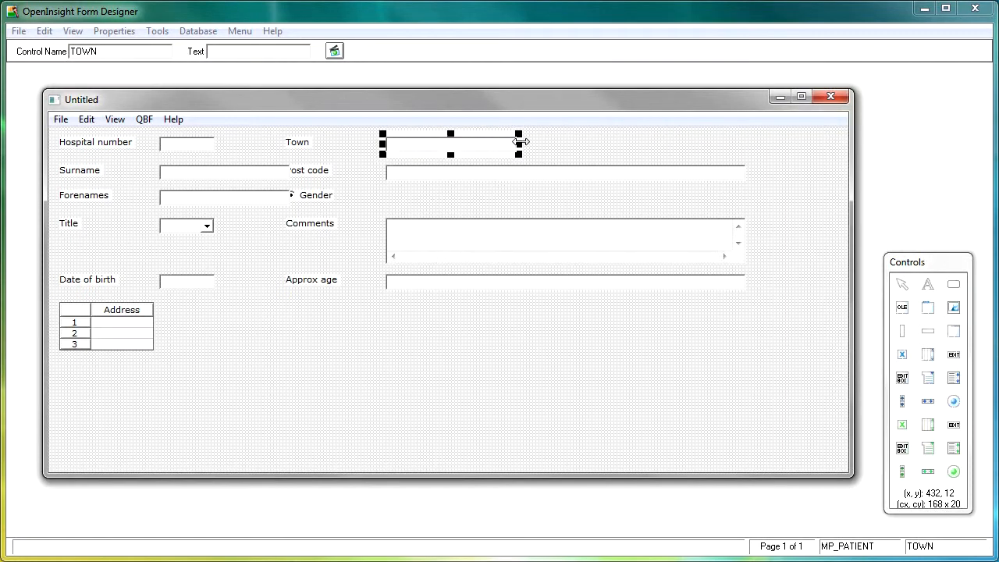
drag(431, 302, 522, 138)
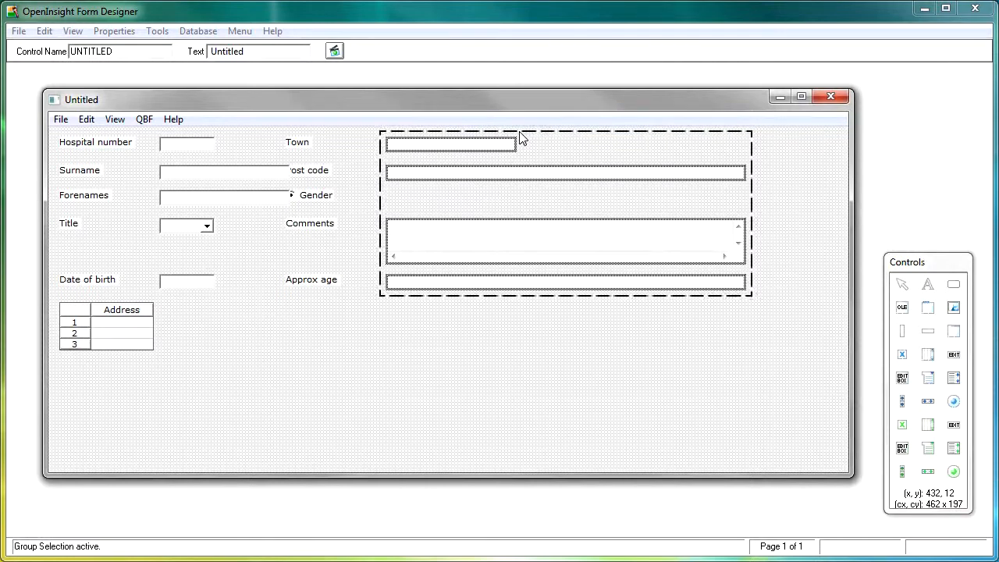
key(shift+Left)
drag(853, 232, 676, 236)
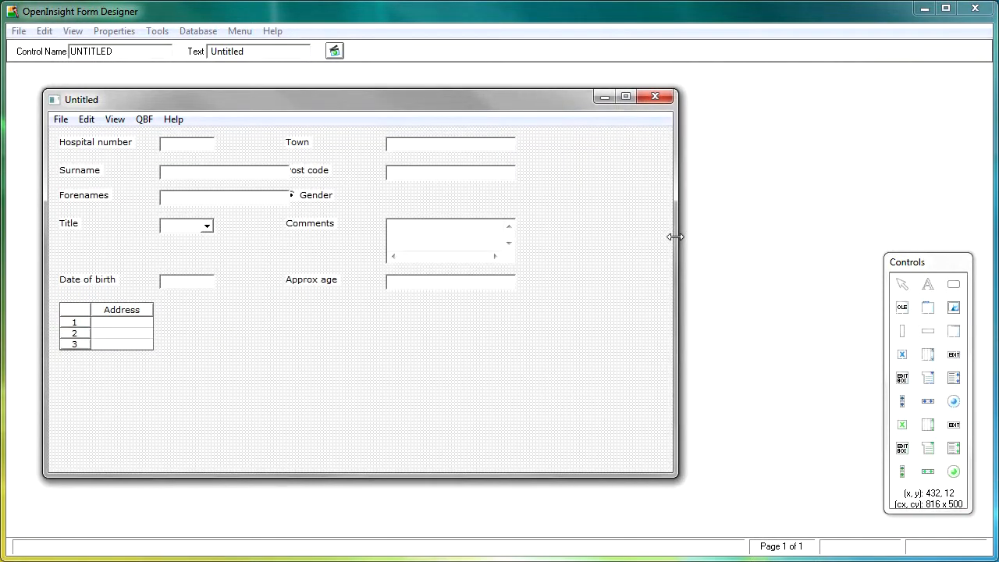
Shift the second column of controls to position 328, 12 and place the Address table beside it at 652, 16
drag(303, 314, 470, 147)
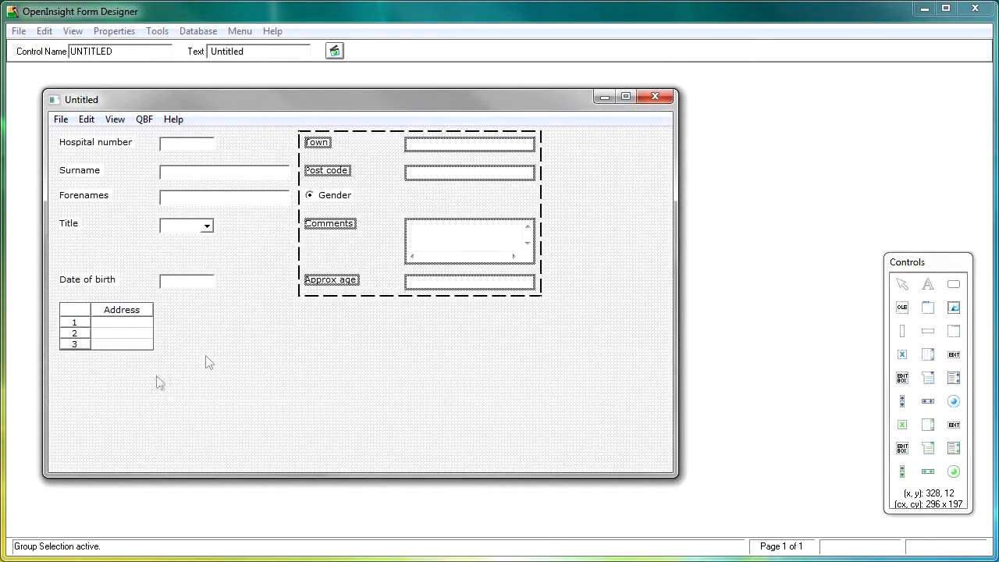
drag(123, 341, 619, 184)
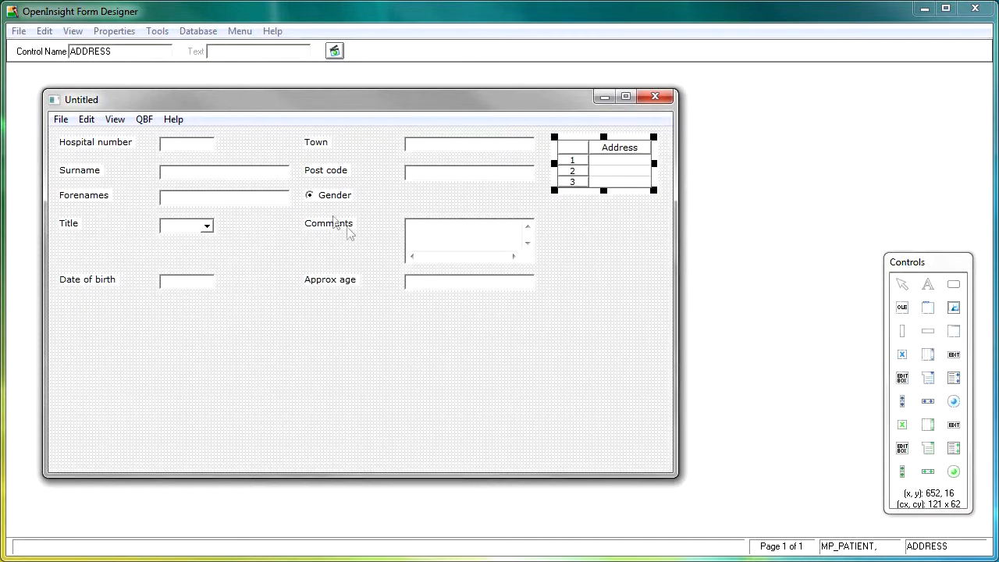
Move the Comments label and edit box below the Date of birth row and enlarge the edit box to 576 x 152
mouse_move(323, 209)
mouse_down()
mouse_move(455, 254)
mouse_move(265, 359)
mouse_move(229, 361)
mouse_up()
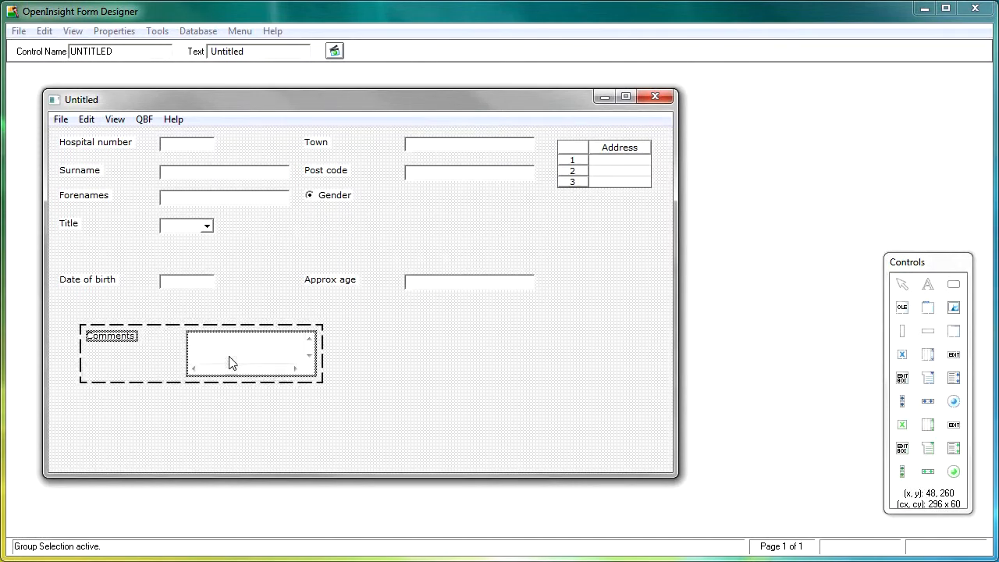
click(370, 408)
drag(307, 363, 640, 455)
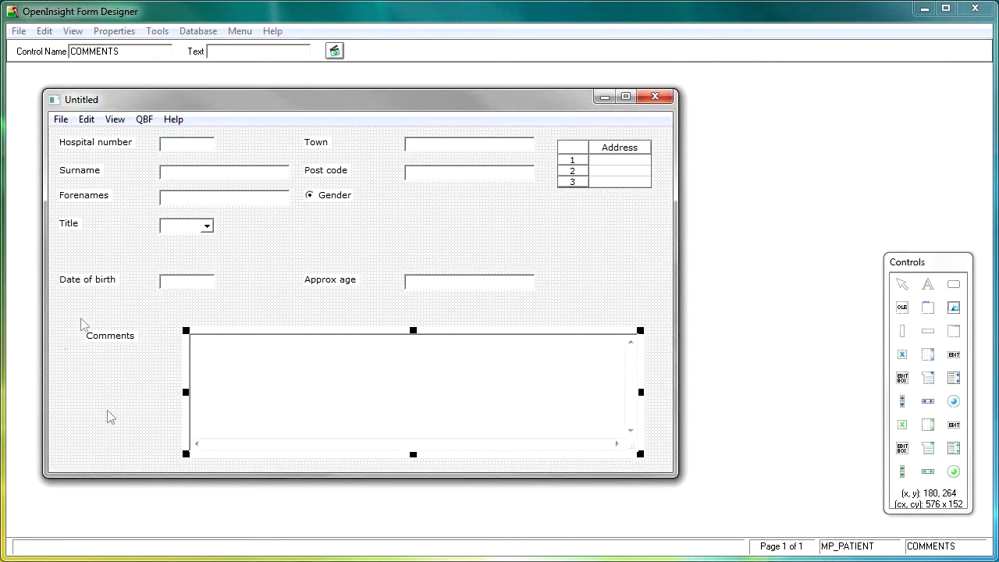
Left-align the Comments label with the other first-column labels and look over the available alignment commands
drag(66, 349, 134, 139)
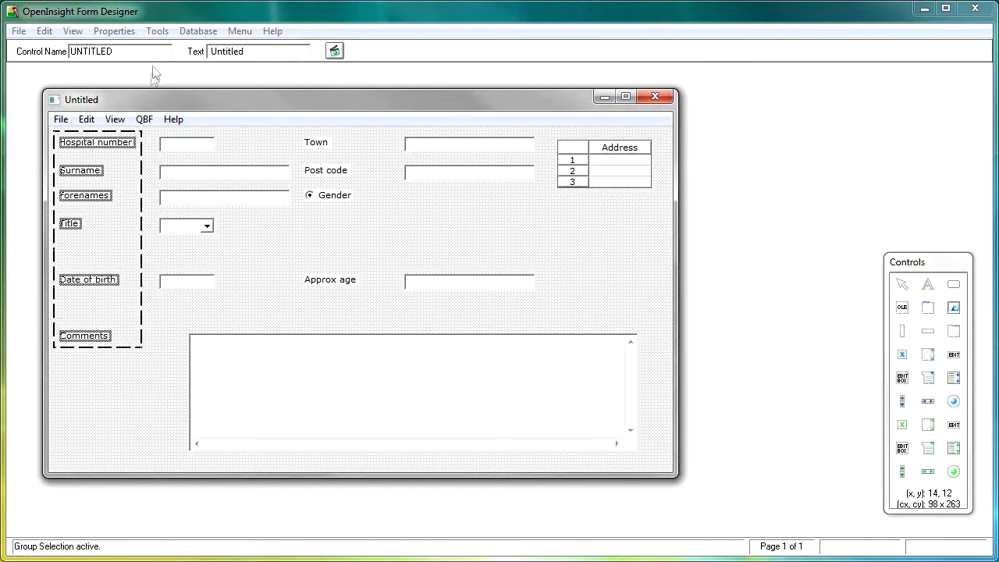
click(157, 31)
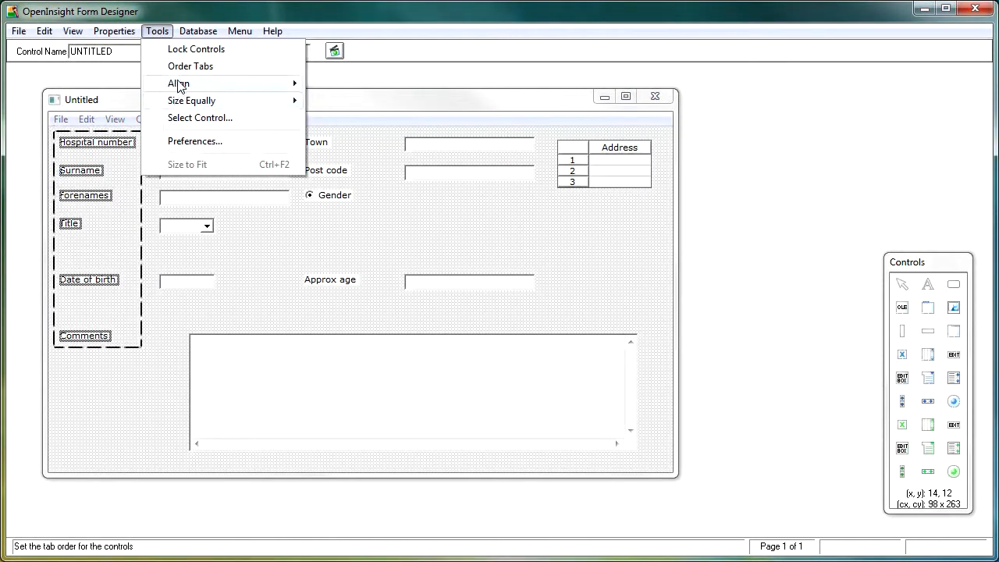
mouse_move(179, 87)
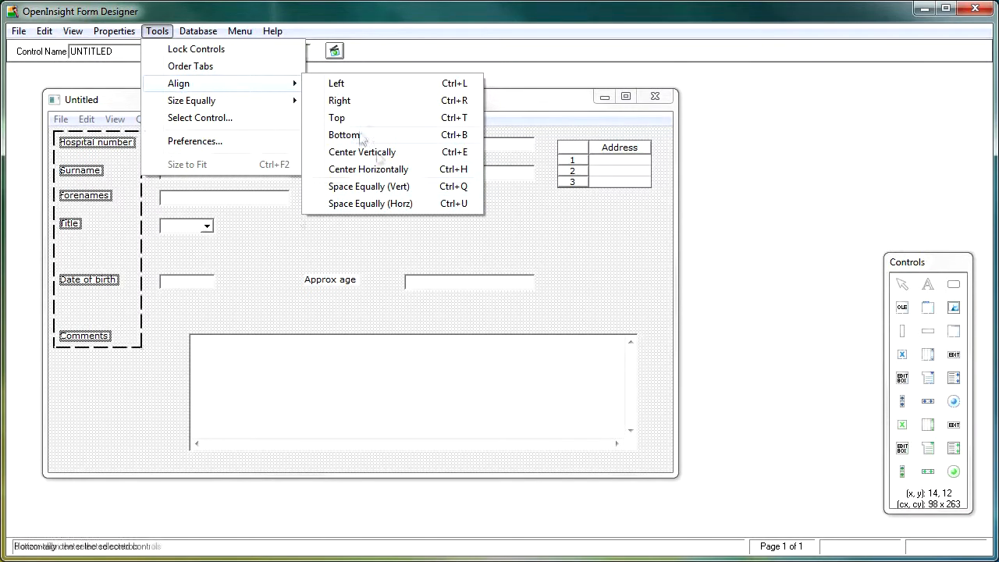
click(140, 428)
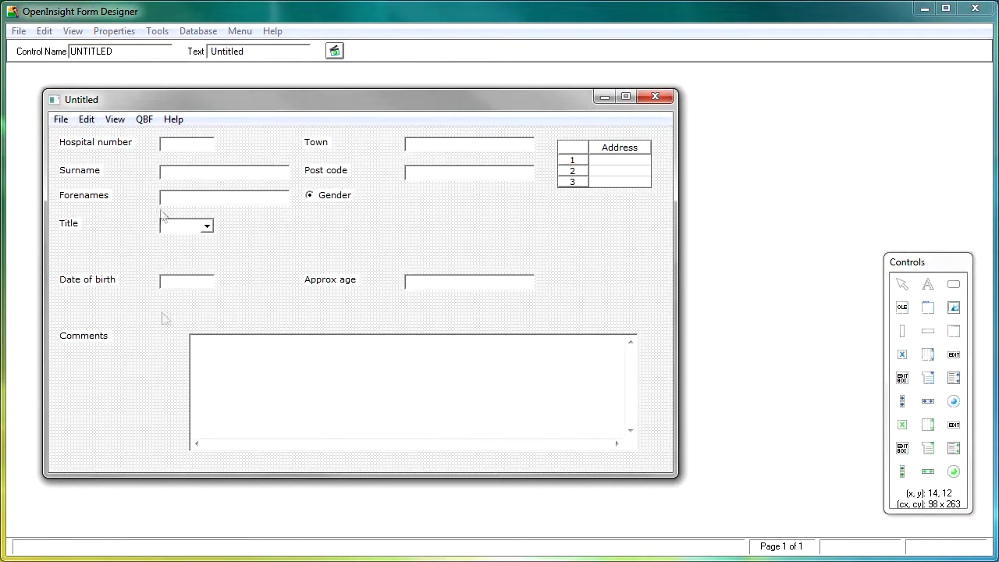
Left-align the Comments edit box with the first-column fields and shift the whole group left to position 117, 12
drag(149, 384, 248, 141)
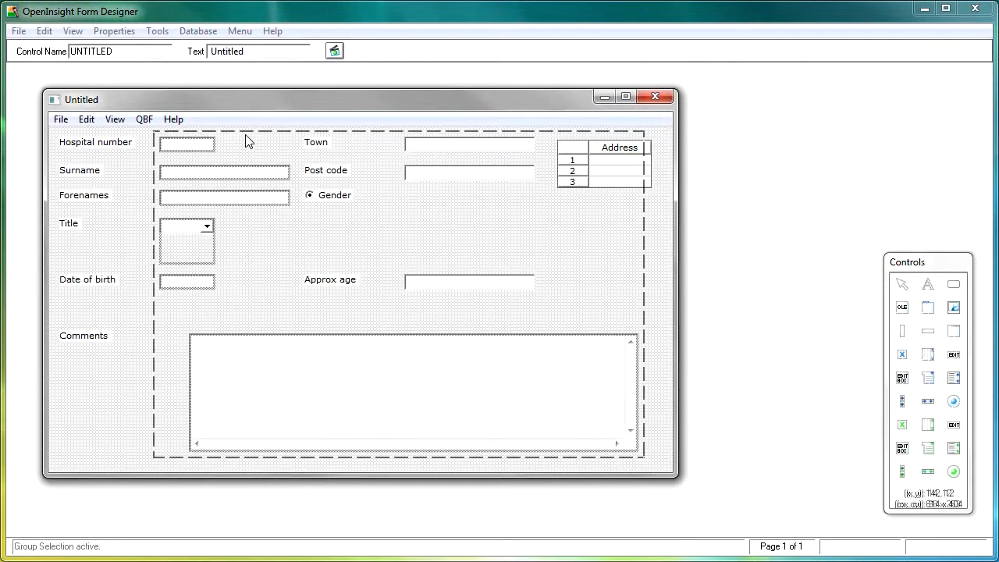
key(ctrl+Left)
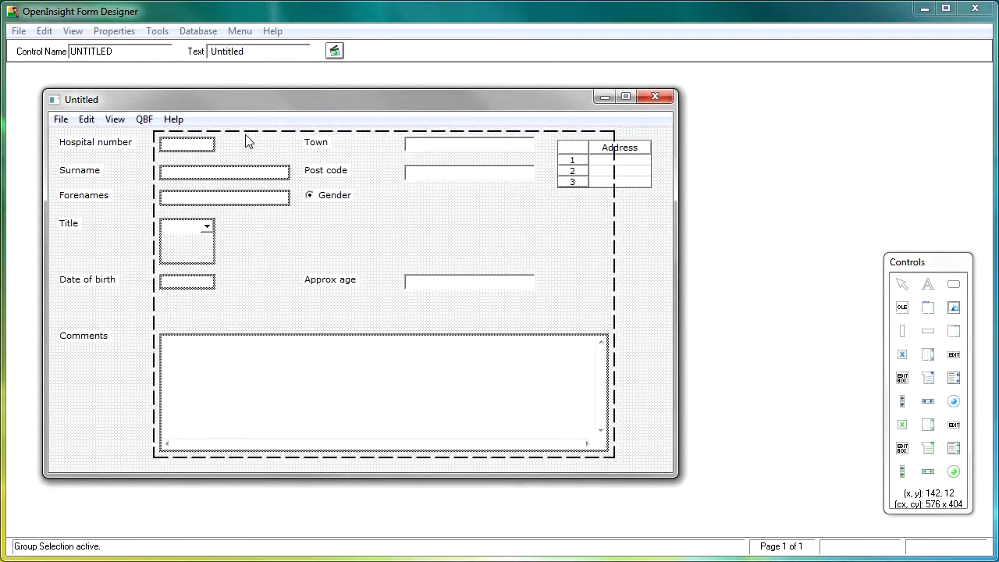
key(Left)
key(Left)
key(Left)
key(Left)
key(Left)
key(Left)
key(Left)
key(Left)
key(Left)
key(Left)
key(Left)
key(Left)
key(Left)
key(Left)
key(Left)
key(Left)
key(Left)
key(Left)
key(Left)
key(Left)
key(Left)
key(Left)
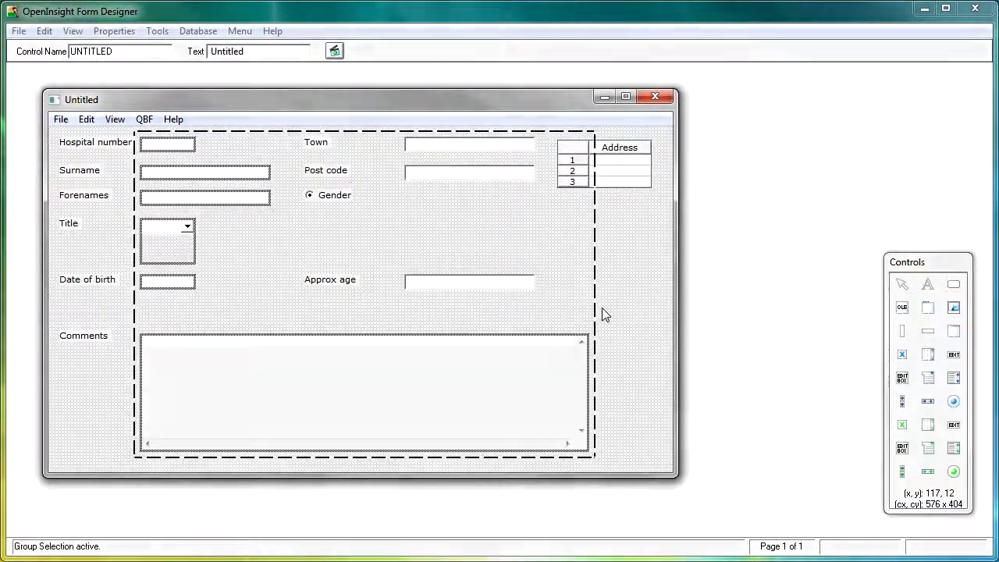